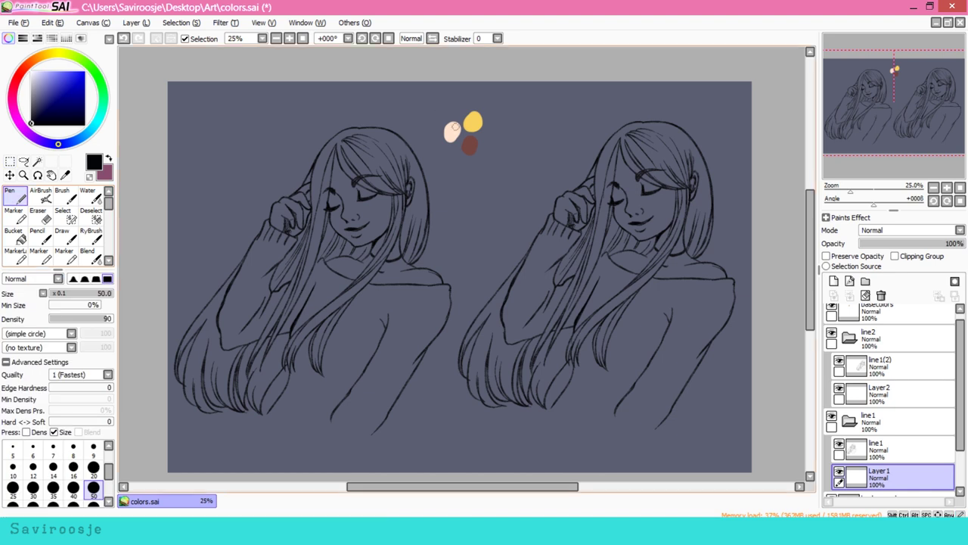
Set the Brush's minimum size to 5% and undo the trial skin-tone strokes on the face
key("b")
left_click_drag(340, 190, 352, 221)
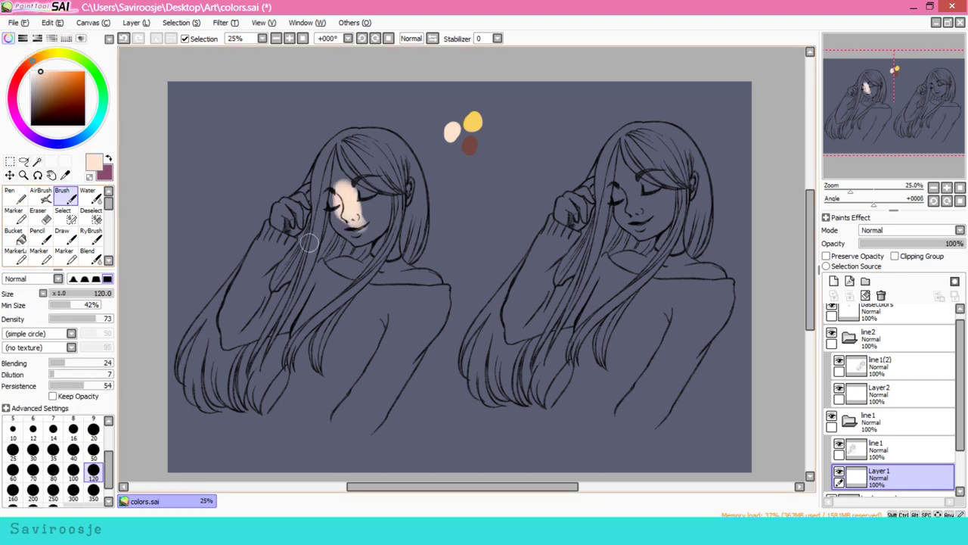
key("ctrl+z")
left_click(56, 304)
left_click_drag(344, 185, 356, 233)
key("ctrl+z")
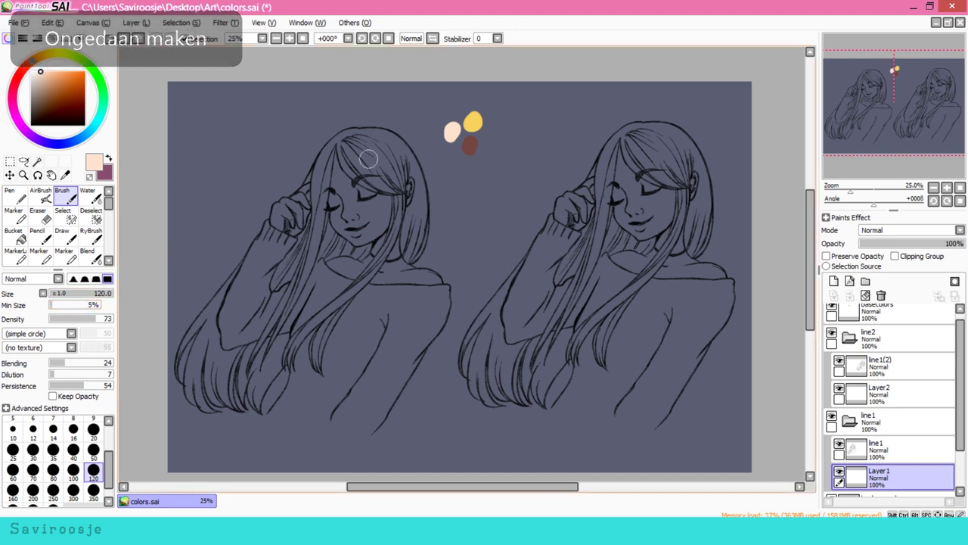
Paint the left figure's face in the light peach skin tone, using the Brush at size 50 for the edges
key("ctrl+plus")
key("ctrl+minus")
left_click_drag(342, 183, 352, 218)
left_click(93, 450)
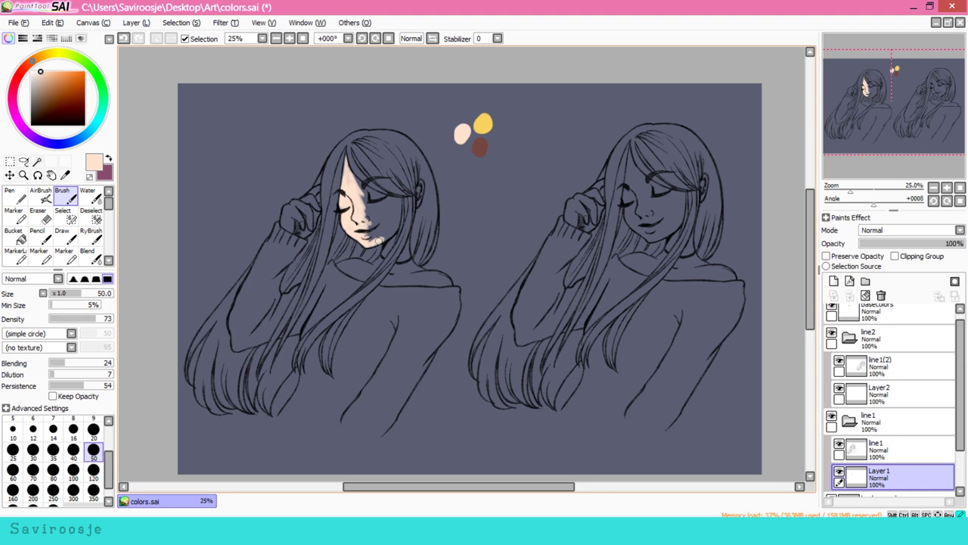
left_click_drag(377, 213, 394, 199)
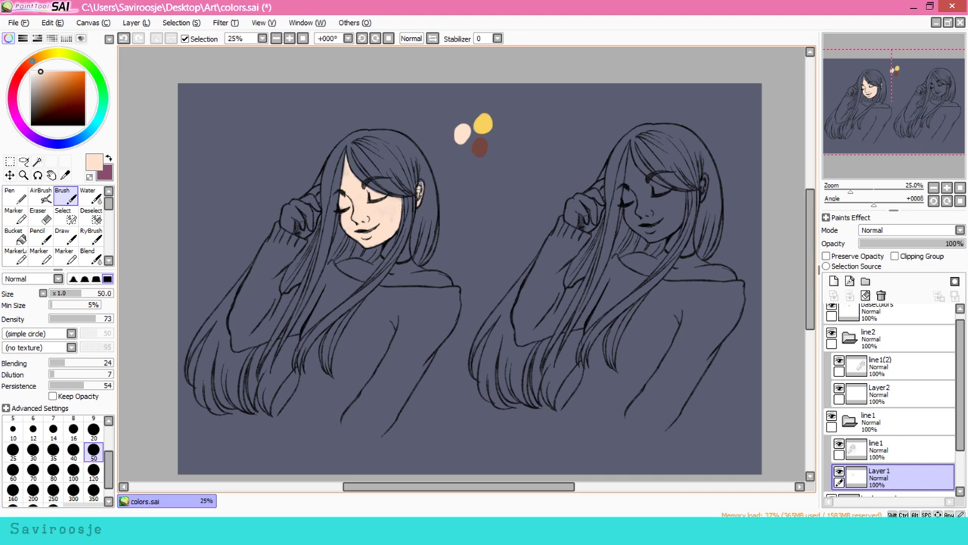
Paint the left figure's upper chest and raised hand in the peach skin tone
key("ctrl+plus")
mouse_move(325, 274)
left_mouse_down()
mouse_move(345, 289)
mouse_move(369, 274)
left_mouse_up()
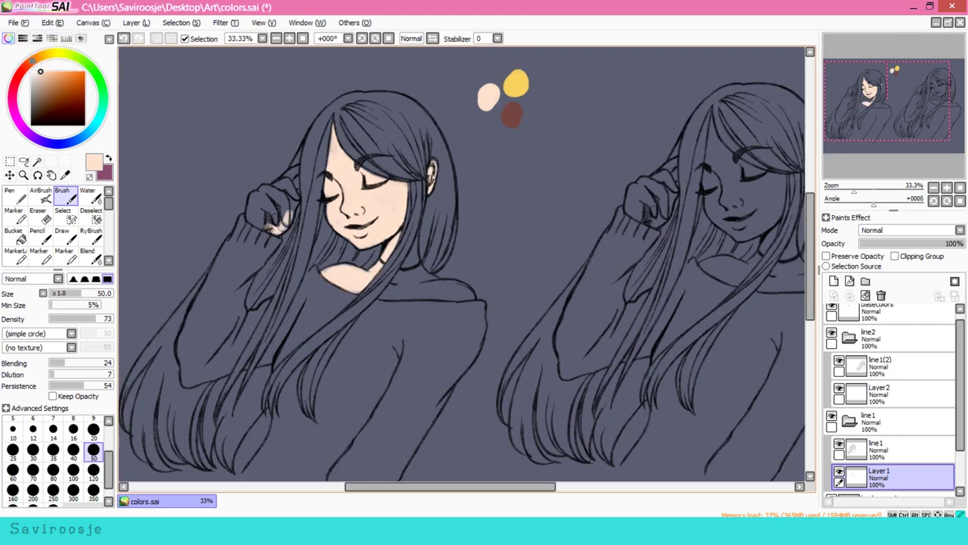
mouse_move(291, 173)
left_mouse_down()
mouse_move(270, 205)
mouse_move(268, 192)
left_mouse_up()
key("ctrl+z")
Fill the neck and bare shoulder with the peach skin tone, mirroring the view while painting and restoring it when done
left_click_drag(382, 296, 413, 265)
key("h")
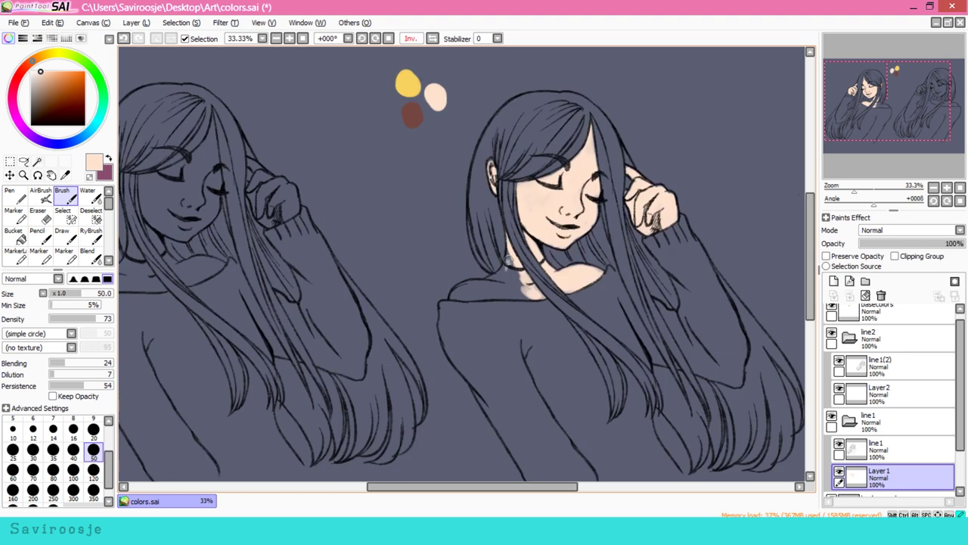
mouse_move(515, 284)
left_mouse_down()
mouse_move(457, 295)
mouse_move(531, 299)
mouse_move(495, 287)
mouse_move(457, 292)
mouse_move(513, 281)
left_mouse_up()
key("ctrl+z")
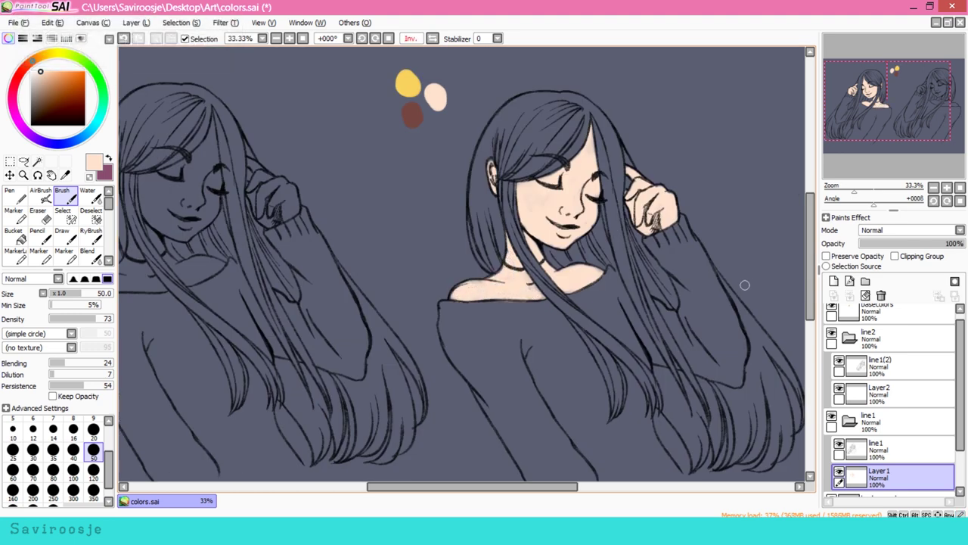
key("h")
Add a new layer above the skin and paint the raised sleeve with the yellow swatch color
key("ctrl+shift+n")
key("Return")
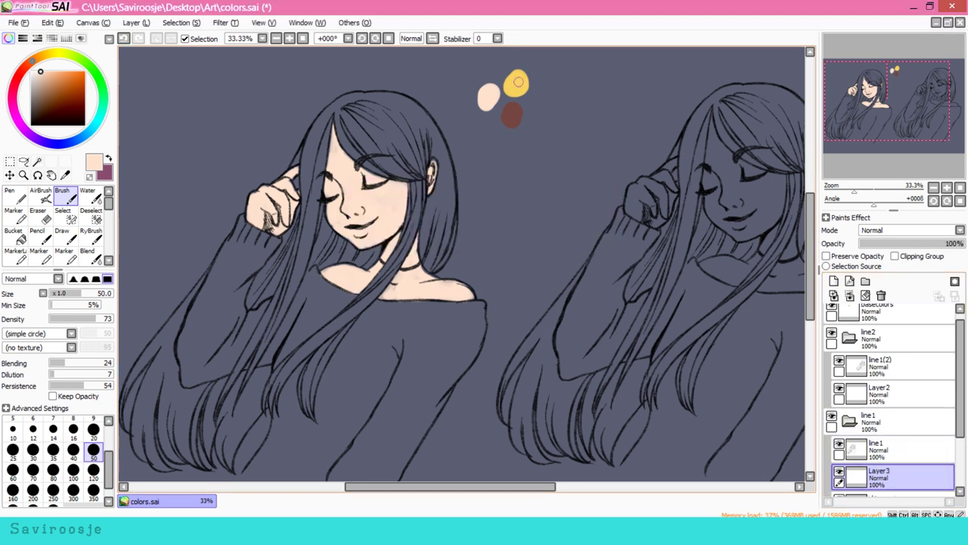
left_click(518, 82, "alt")
scroll(453, 265, "down", 1)
mouse_move(191, 349)
left_mouse_down()
mouse_move(198, 291)
mouse_move(221, 255)
mouse_move(240, 273)
mouse_move(234, 205)
mouse_move(257, 211)
mouse_move(231, 230)
left_mouse_up()
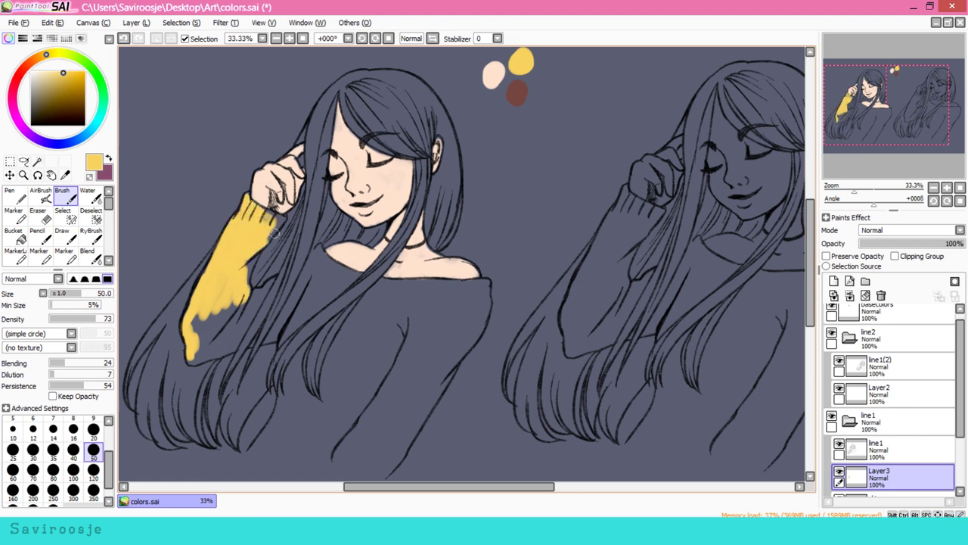
Fill the rest of the left figure's sweater with yellow, keeping the hair strands clear
mouse_move(241, 273)
left_mouse_down()
mouse_move(191, 359)
mouse_move(223, 310)
mouse_move(208, 338)
mouse_move(252, 308)
left_mouse_up()
key("ctrl+z")
key("ctrl+z")
left_click_drag(276, 332, 317, 264)
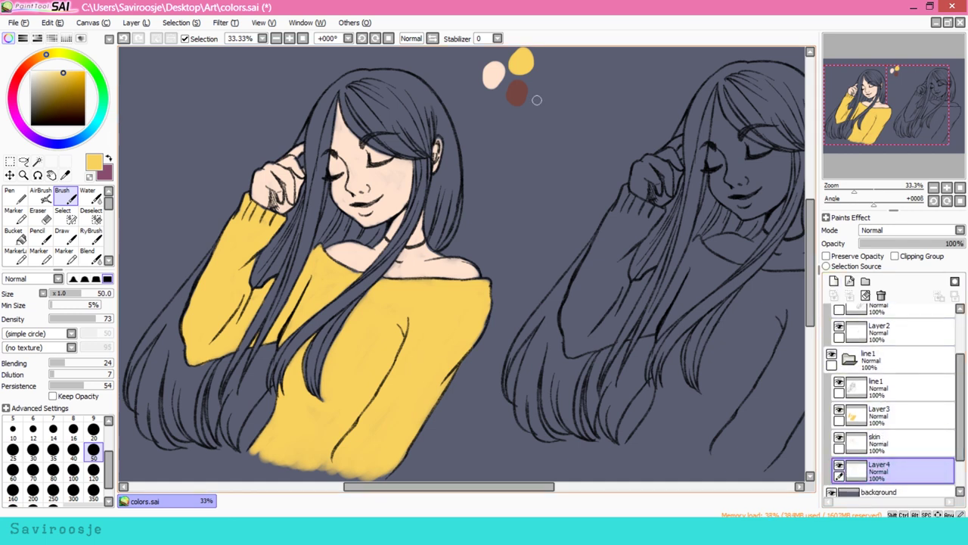
Sample the brown swatch and select the left figure's hair by touching up the surrounding selection and inverting it
left_click(517, 93, "alt")
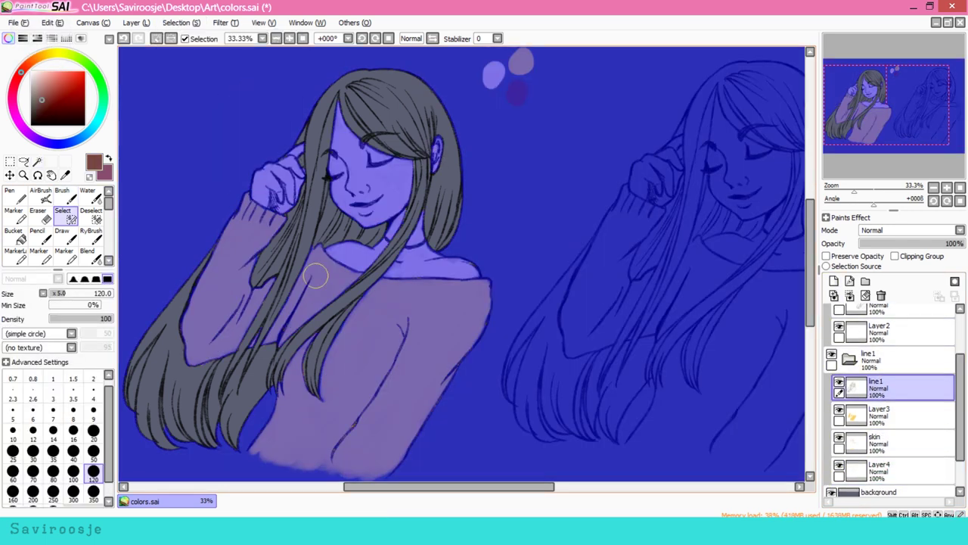
key("ctrl+z")
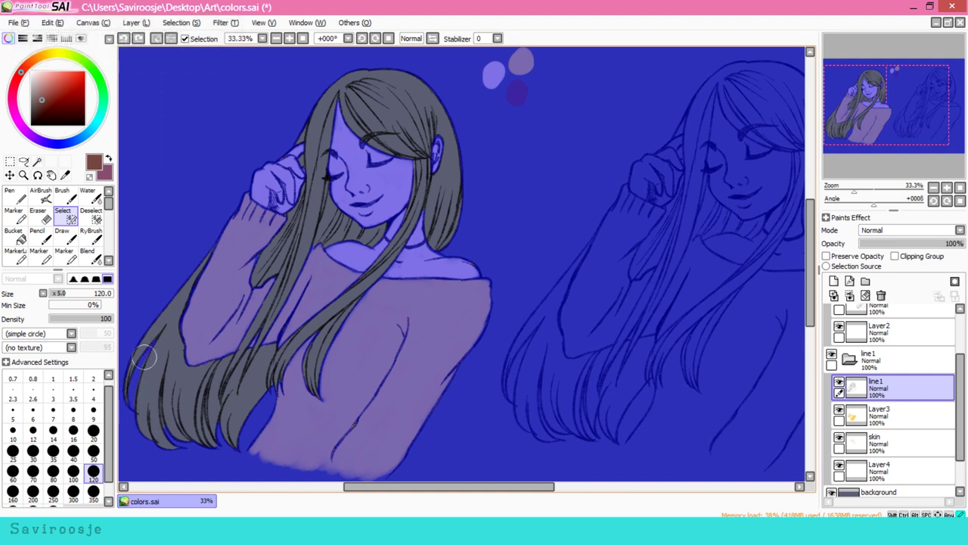
left_click_drag(206, 421, 258, 464)
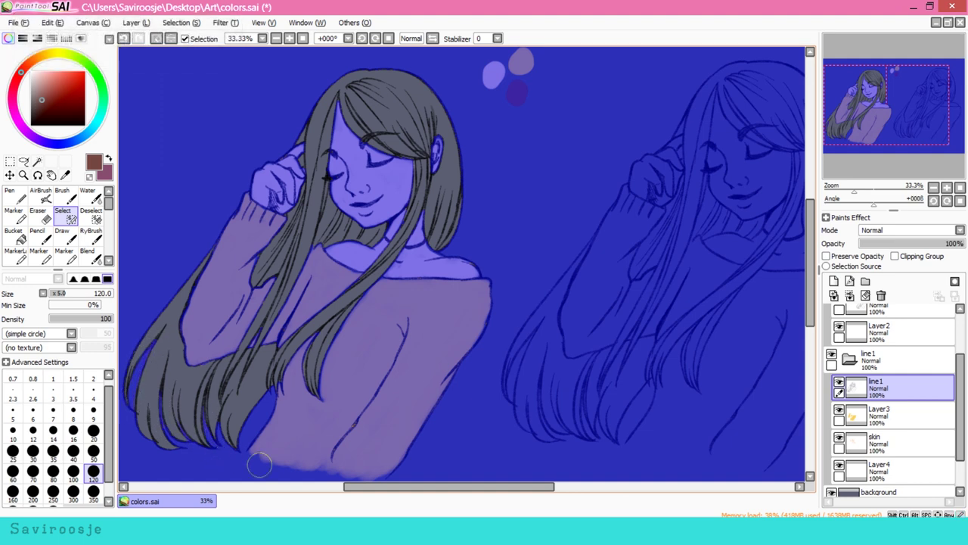
left_click(181, 22)
left_click(195, 65)
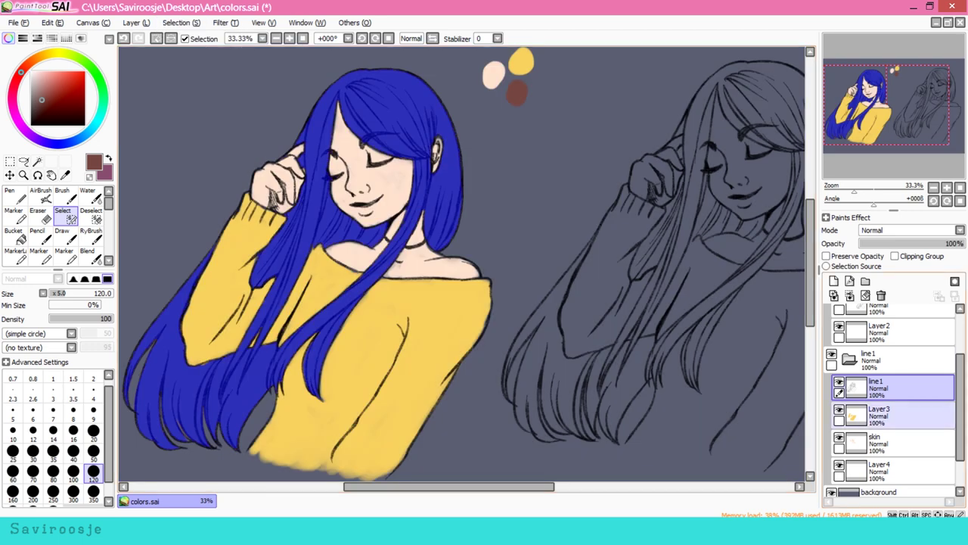
Paint the selected hair brown on Layer4 and clear the selection
left_click(878, 469)
key("b")
mouse_move(212, 419)
left_mouse_down()
mouse_move(257, 400)
mouse_move(333, 189)
mouse_move(446, 151)
mouse_move(181, 409)
mouse_move(260, 350)
left_mouse_up()
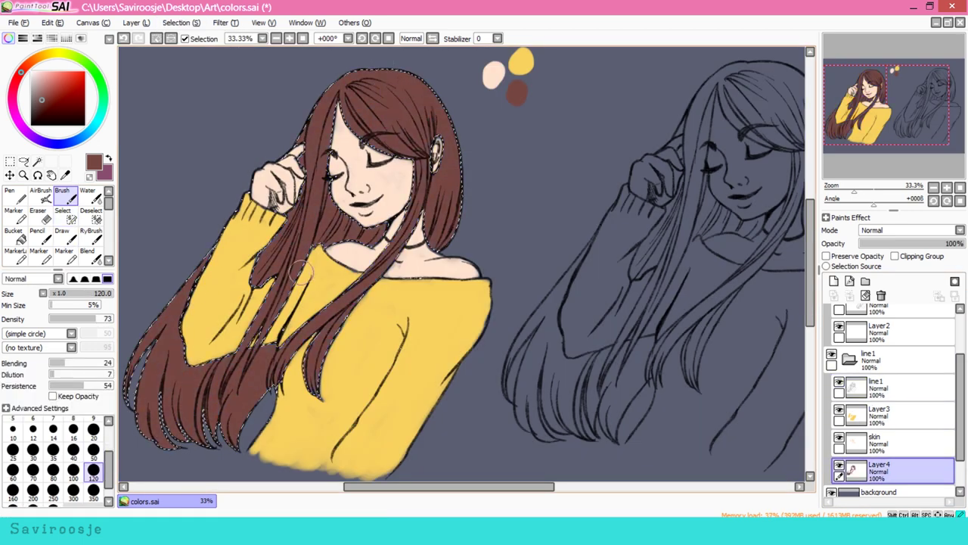
left_click(9, 161)
key("ctrl+d")
Move the skin layer beneath the hair layer and brush darker tan shadows on the face, neck, chest and shoulder
mouse_move(878, 438)
left_mouse_down()
mouse_move(878, 404)
mouse_move(877, 470)
left_mouse_up()
key("b")
left_click(494, 74, "alt")
left_click(44, 82)
left_click_drag(379, 215, 400, 249)
mouse_move(333, 243)
left_mouse_down()
mouse_move(430, 258)
mouse_move(410, 243)
mouse_move(473, 272)
left_mouse_up()
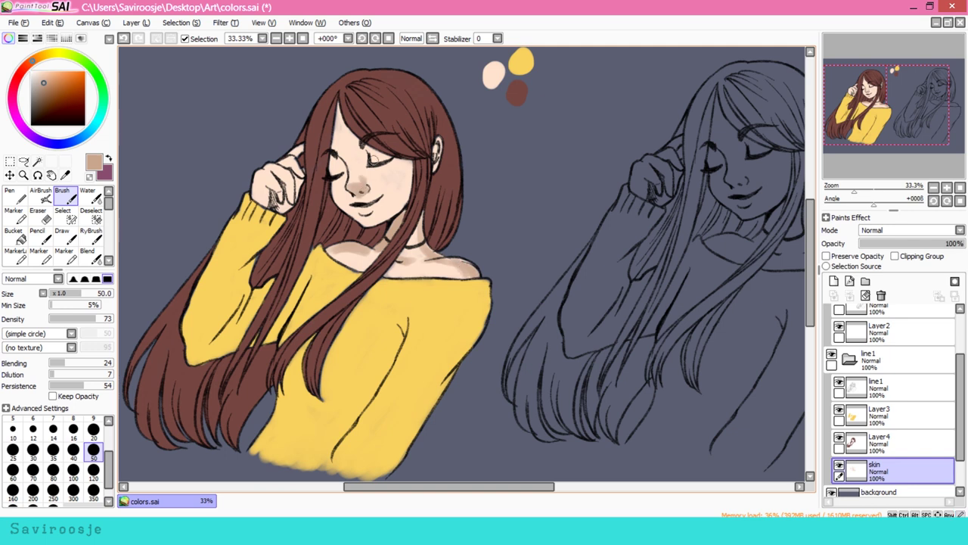
mouse_move(332, 163)
left_mouse_down()
mouse_move(382, 128)
mouse_move(384, 160)
left_mouse_up()
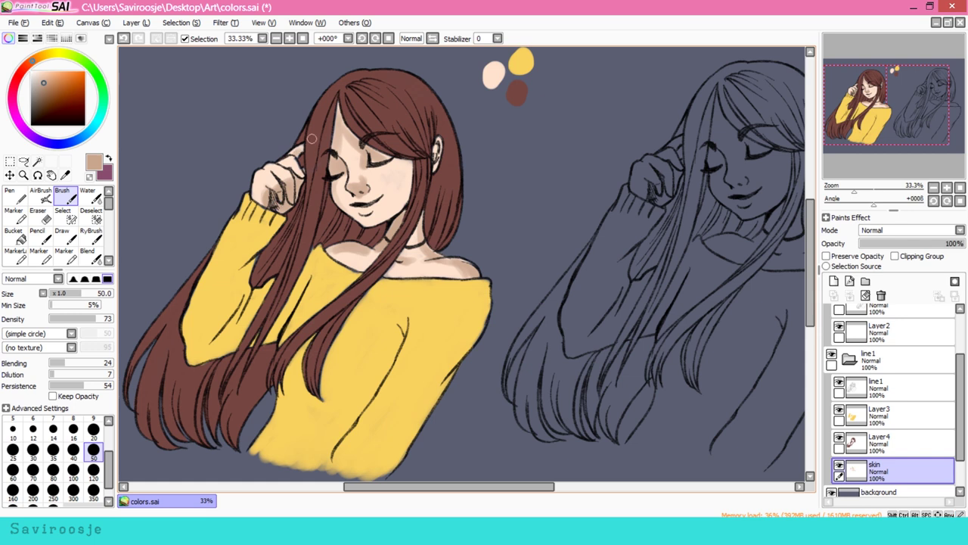
Preserve the skin layer's opacity and airbrush soft brown shadows at size 80 under the hair and on the neck
left_click(41, 195)
left_click(826, 255)
left_click(38, 102)
left_click(13, 479)
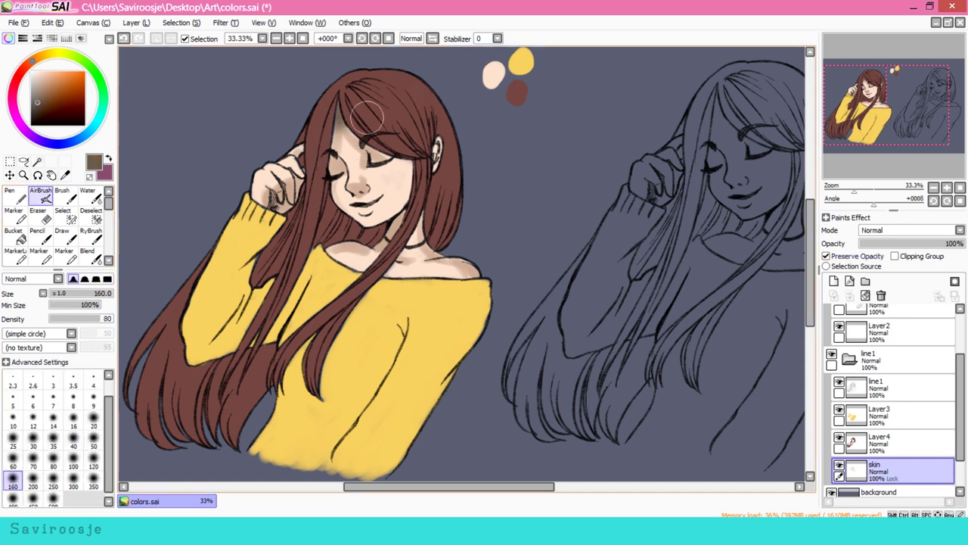
key("bracketleft")
key("bracketleft")
key("bracketleft")
left_click(398, 204, "alt")
left_click_drag(401, 198, 369, 246)
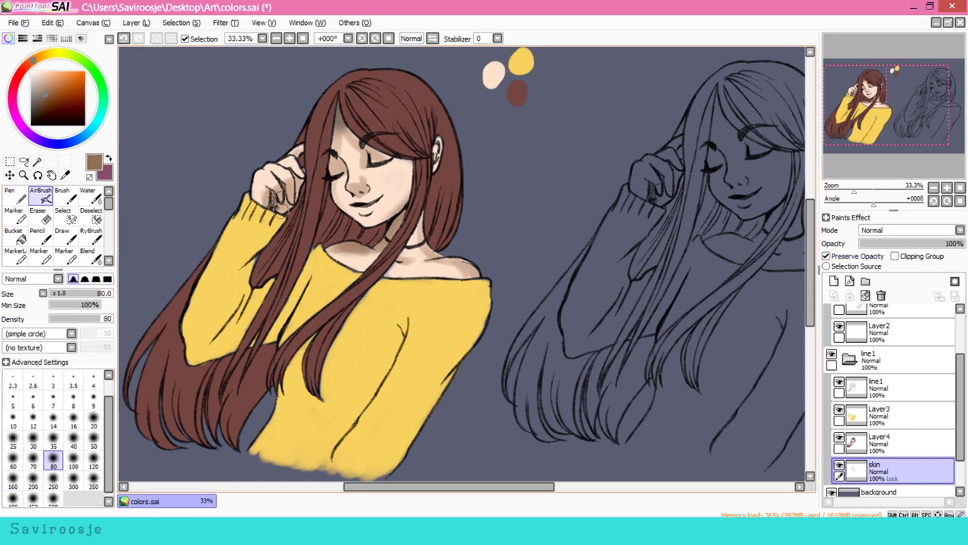
Add white Pen highlights to the lit skin areas and sample skin tones with the Brush to refine them
key("n")
left_click(31, 71)
left_click(350, 184)
left_click_drag(378, 204, 401, 216)
key("ctrl+z")
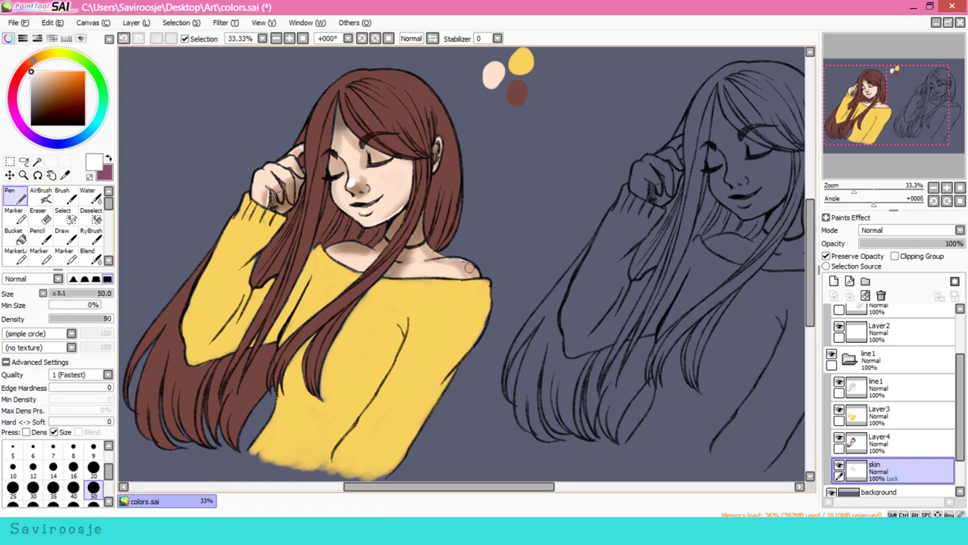
left_click(392, 174, "alt")
key("b")
left_click(346, 135, "alt")
left_click(350, 145, "alt")
Shade the sweater's folds, sleeve and neckline with dark yellow on Layer3, finishing with the AirBrush at size 100
left_click(893, 443)
left_click(892, 414)
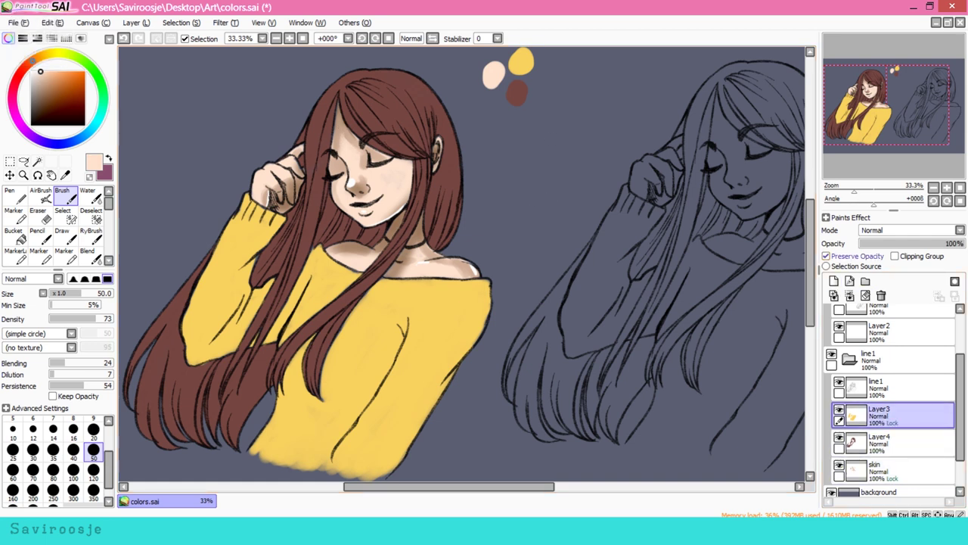
left_click(65, 93)
left_click(53, 469)
mouse_move(189, 333)
left_mouse_down()
mouse_move(201, 275)
mouse_move(249, 223)
mouse_move(233, 337)
mouse_move(187, 321)
mouse_move(247, 349)
mouse_move(296, 299)
mouse_move(309, 345)
mouse_move(394, 278)
mouse_move(338, 413)
mouse_move(437, 399)
mouse_move(482, 330)
mouse_move(341, 261)
mouse_move(257, 251)
mouse_move(233, 345)
mouse_move(292, 417)
mouse_move(320, 419)
mouse_move(349, 398)
mouse_move(303, 472)
mouse_move(296, 323)
mouse_move(337, 454)
mouse_move(394, 371)
mouse_move(401, 325)
left_mouse_up()
key("v")
key("]")
mouse_move(355, 242)
left_mouse_down()
mouse_move(378, 378)
mouse_move(287, 318)
mouse_move(268, 234)
left_mouse_up()
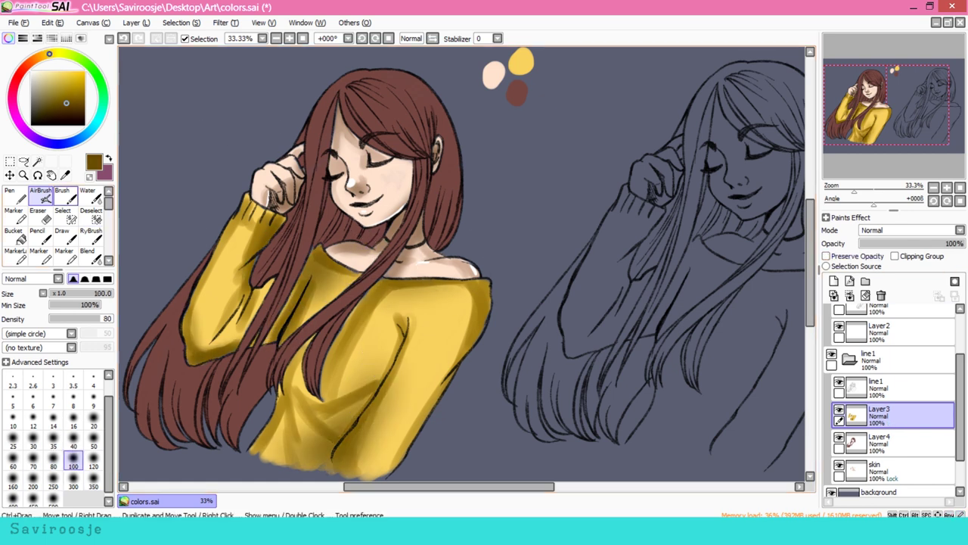
Deepen the sweater shadows beside the hair with the Brush and paint white Pen highlights on the shoulder and chest
left_click(62, 195)
mouse_move(382, 279)
left_mouse_down()
mouse_move(351, 308)
mouse_move(321, 385)
left_mouse_up()
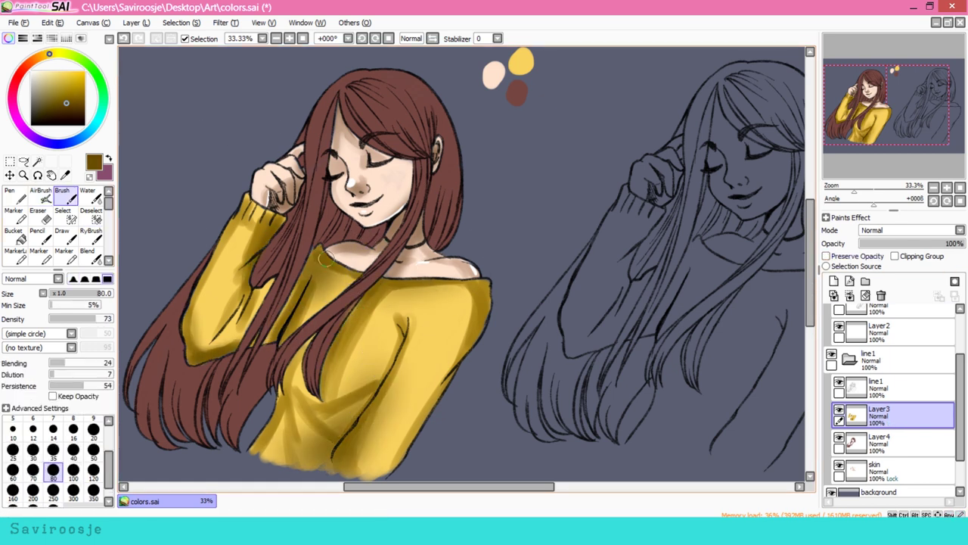
left_click(354, 183, "alt")
key("n")
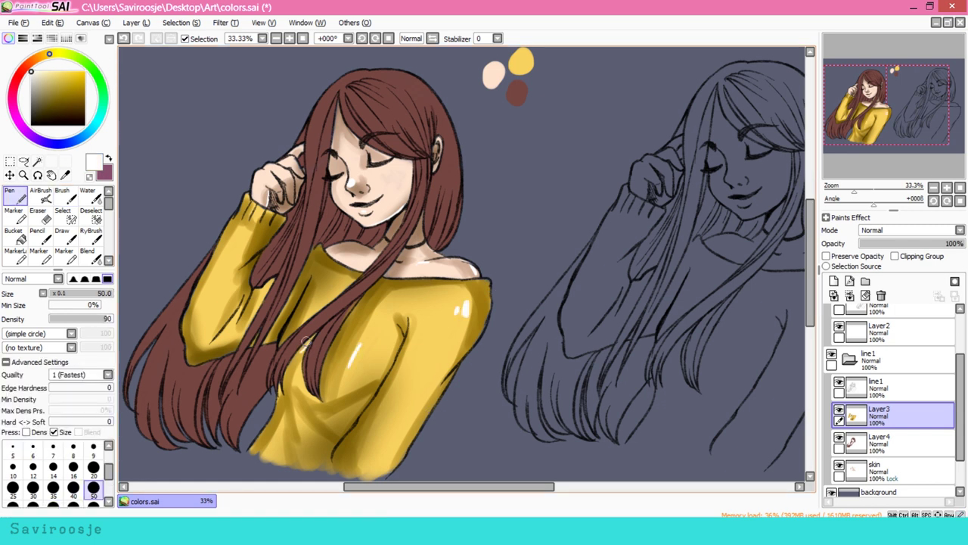
Blend the white highlights on the sweater's chest, shoulder and raised sleeve with the Water tool
key("w")
left_click_drag(349, 347, 360, 369)
left_click_drag(457, 306, 468, 318)
left_click_drag(239, 304, 240, 324)
left_click_drag(278, 224, 241, 267)
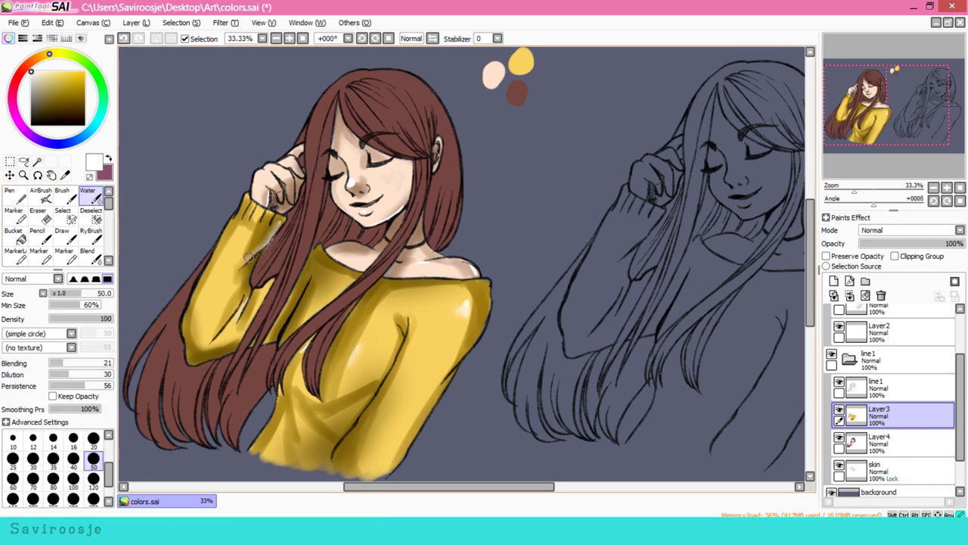
Paint a thin white highlight along the edge of the lowered sleeve and blend it with the Water tool
key("n")
left_click_drag(391, 464, 409, 424)
key("w")
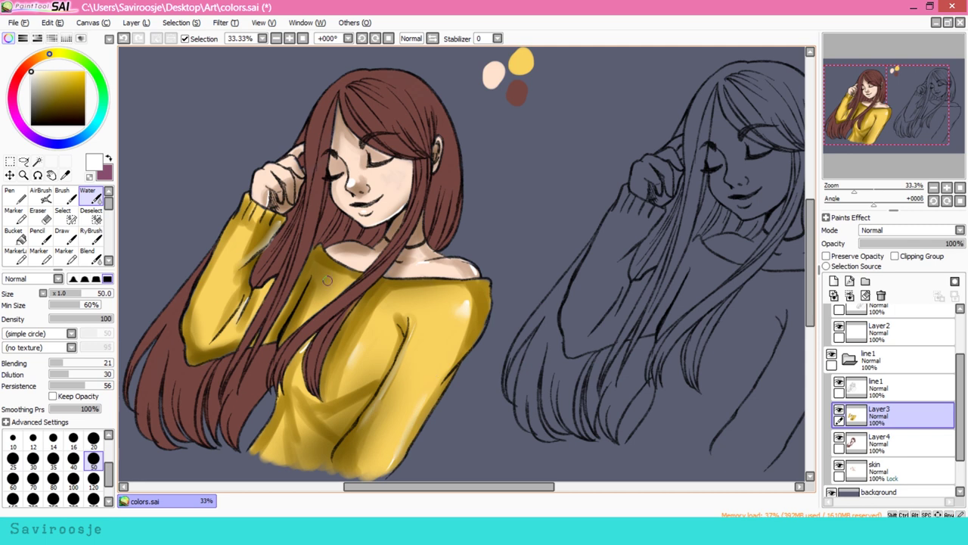
Preserve the hair layer's opacity and brush dark brown shadows into the hair beside the face and neck
left_click(877, 443)
left_click(826, 256)
key("b")
left_click(315, 259, "alt")
left_click(315, 258, "alt")
left_click_drag(314, 259, 357, 189)
left_click_drag(385, 224, 345, 247)
key("ctrl+z")
Brush dark brown shadows into the hair around the ear, across the fringe and behind the raised hand
mouse_move(446, 159)
left_mouse_down()
mouse_move(423, 248)
mouse_move(438, 248)
mouse_move(409, 170)
left_mouse_up()
mouse_move(363, 95)
left_mouse_down()
mouse_move(387, 126)
mouse_move(420, 212)
left_mouse_up()
left_click_drag(414, 171, 408, 247)
left_click_drag(299, 198, 258, 295)
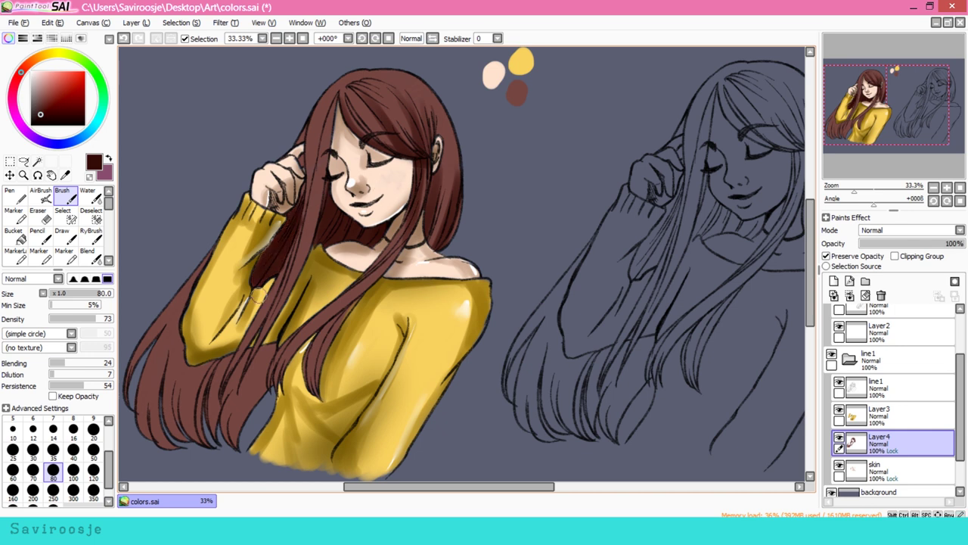
Paint long dark brown shadow strokes down the lower hair lengths beneath and behind the raised arm
left_click_drag(276, 377, 227, 445)
left_click_drag(233, 350, 203, 434)
left_click_drag(199, 346, 172, 440)
key("ctrl+z")
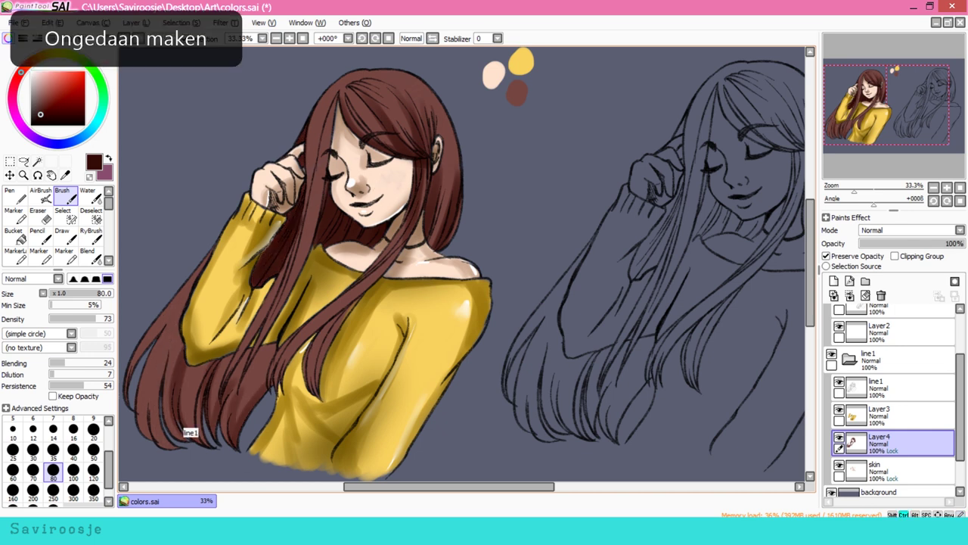
left_click_drag(178, 323, 140, 443)
left_click_drag(214, 252, 142, 408)
Reduce the Brush to size 50 and shade the strands over the chest and along the parting
key("bracketleft")
key("bracketleft")
key("bracketleft")
left_click_drag(389, 266, 310, 386)
left_click_drag(408, 227, 363, 286)
key("ctrl+z")
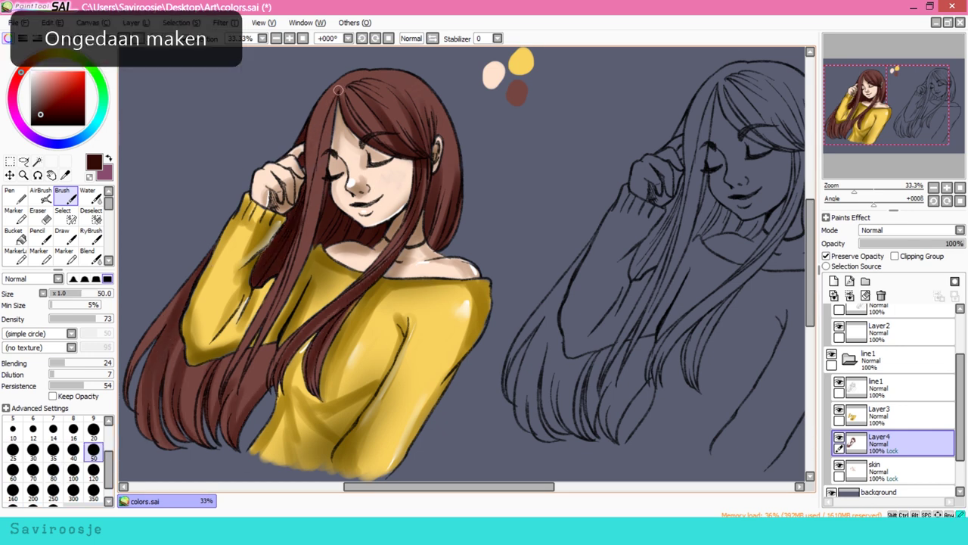
left_click_drag(342, 86, 310, 151)
key("c")
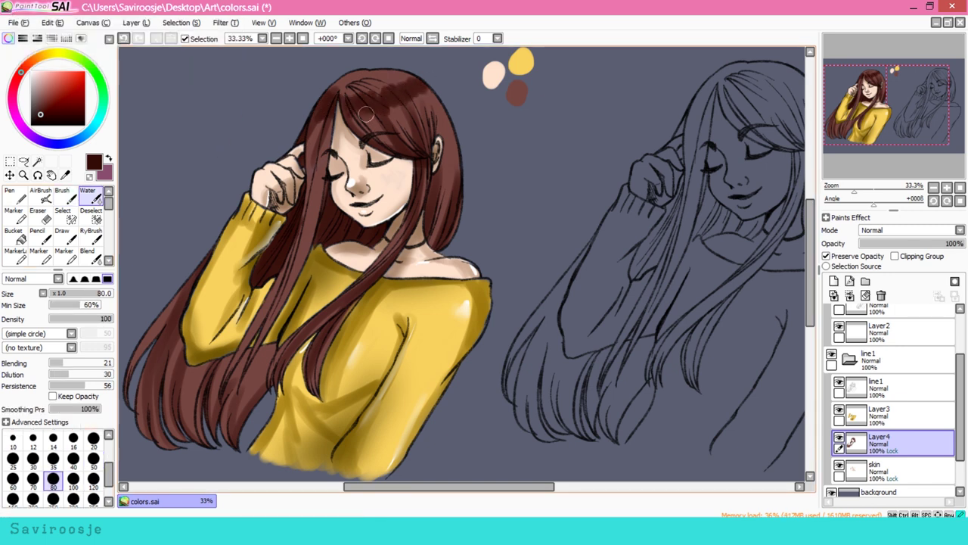
Switch to the AirBrush, undo the trial stroke on the crown and enlarge the brush for softly darkening the hair
key("v")
left_click_drag(350, 86, 385, 82)
key("ctrl+z")
key("bracketright")
key("bracketright")
key("bracketright")
key("bracketright")
key("bracketright")
key("bracketright")
Airbrush a white highlight band at size 50 across the crown of the hair
left_click(32, 72)
left_click(93, 417)
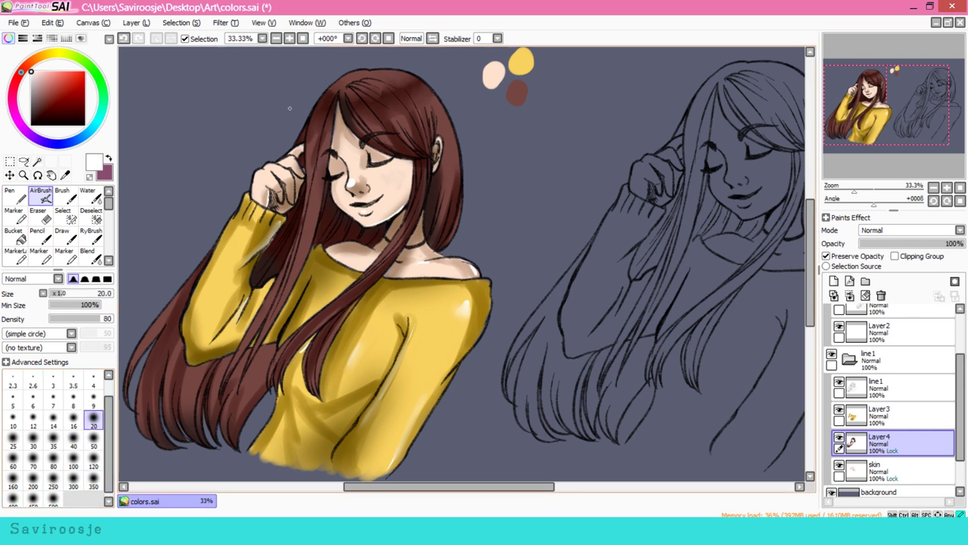
left_click_drag(310, 121, 446, 115)
key("ctrl+z")
left_click(93, 437)
left_click_drag(313, 116, 445, 104)
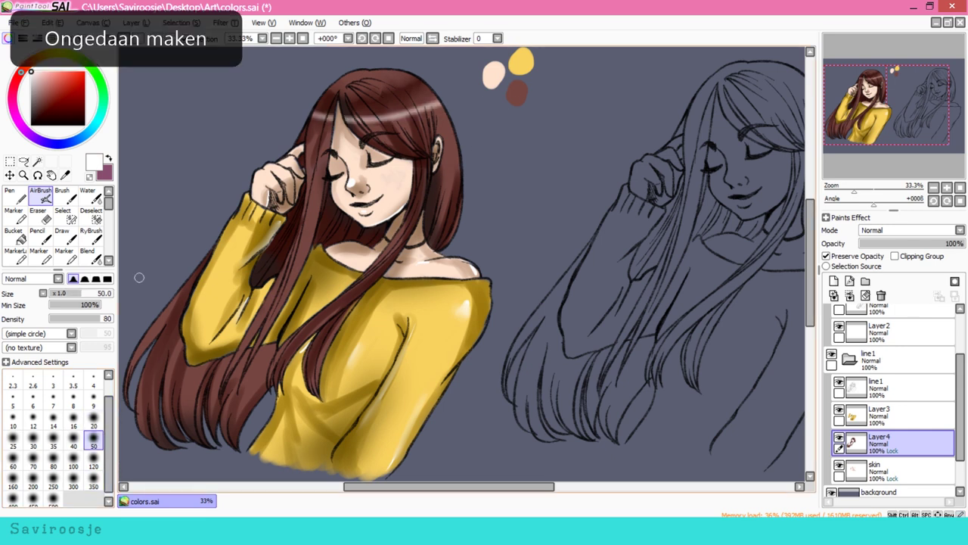
Airbrush white highlights across the lower hair and along its tips, undoing the unwanted last strokes
left_click_drag(145, 336, 282, 384)
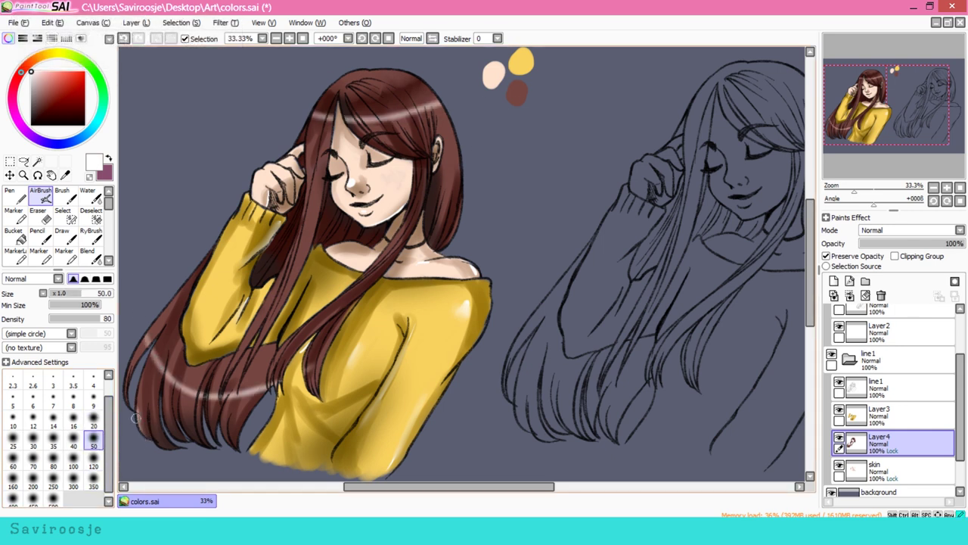
mouse_move(159, 448)
left_mouse_down()
mouse_move(198, 434)
mouse_move(239, 359)
left_mouse_up()
mouse_move(223, 391)
left_mouse_down()
mouse_move(249, 329)
mouse_move(241, 385)
left_mouse_up()
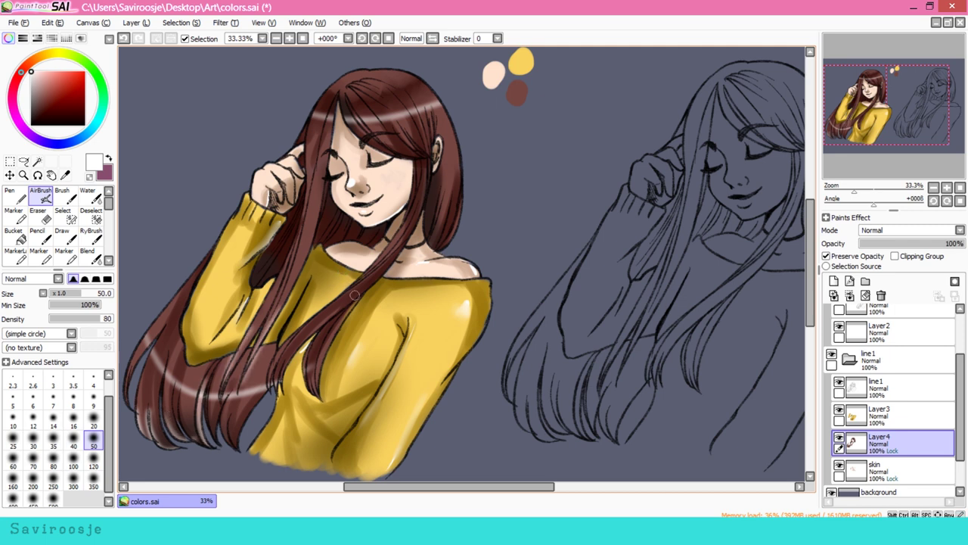
key("ctrl+z")
key("ctrl+z")
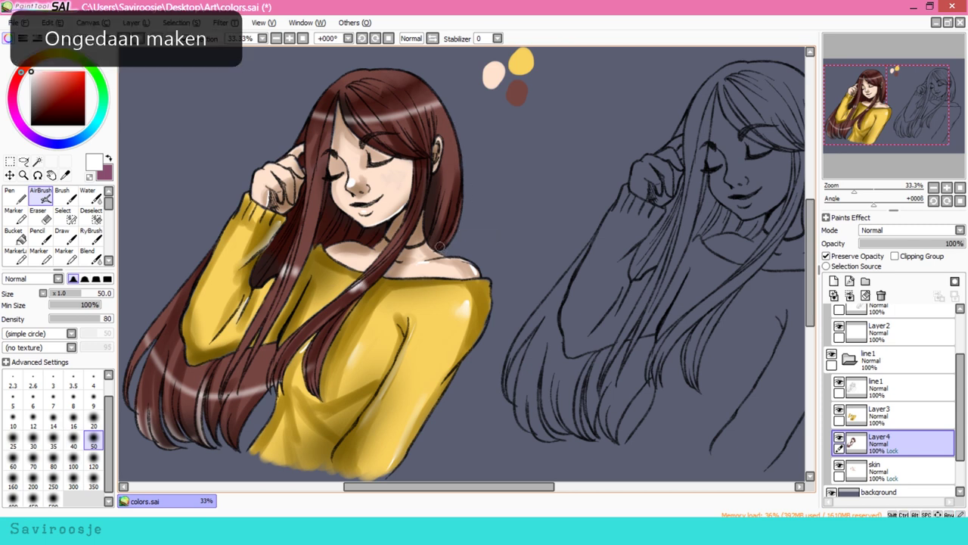
Airbrush a white rim highlight along the outer edge of the hair behind the ear, undoing the first stroke
left_click_drag(463, 199, 386, 72)
key("ctrl+z")
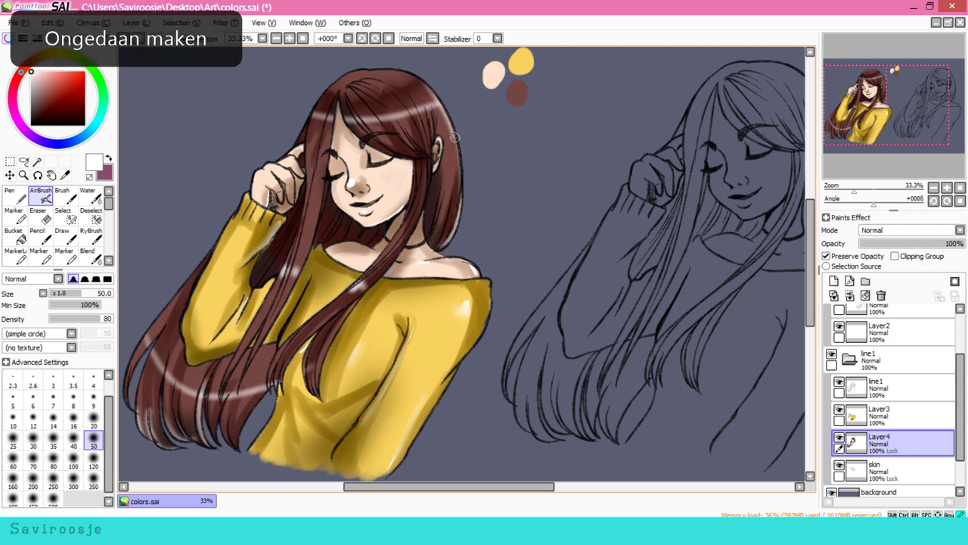
left_click_drag(456, 125, 459, 233)
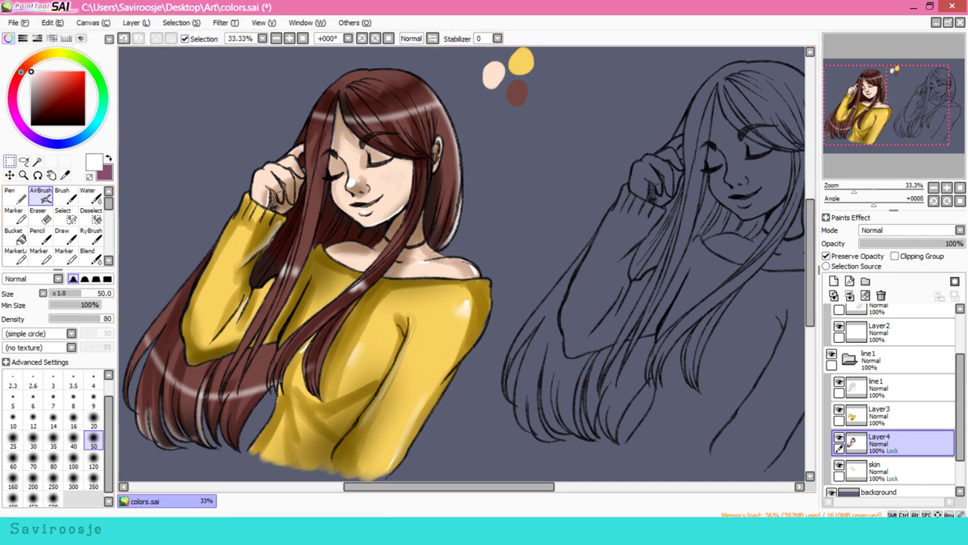
Collapse the line1 folder and rename Layer2 in the line2 folder as skin
left_click(10, 161)
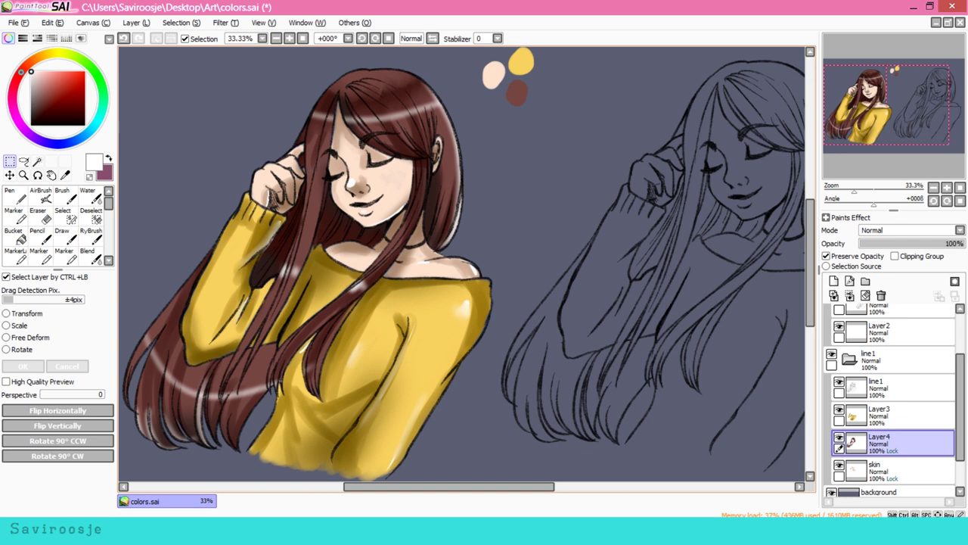
key("ctrl+minus")
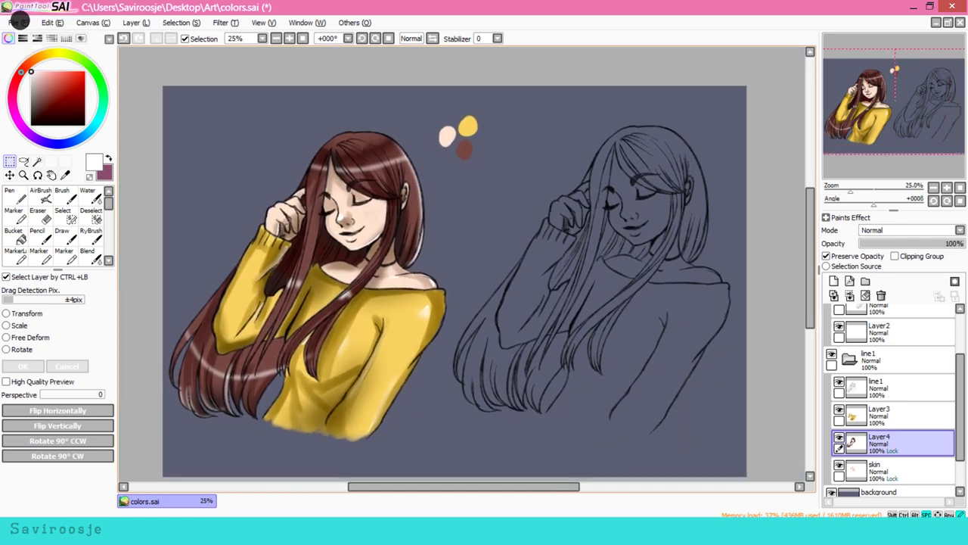
left_click(868, 355)
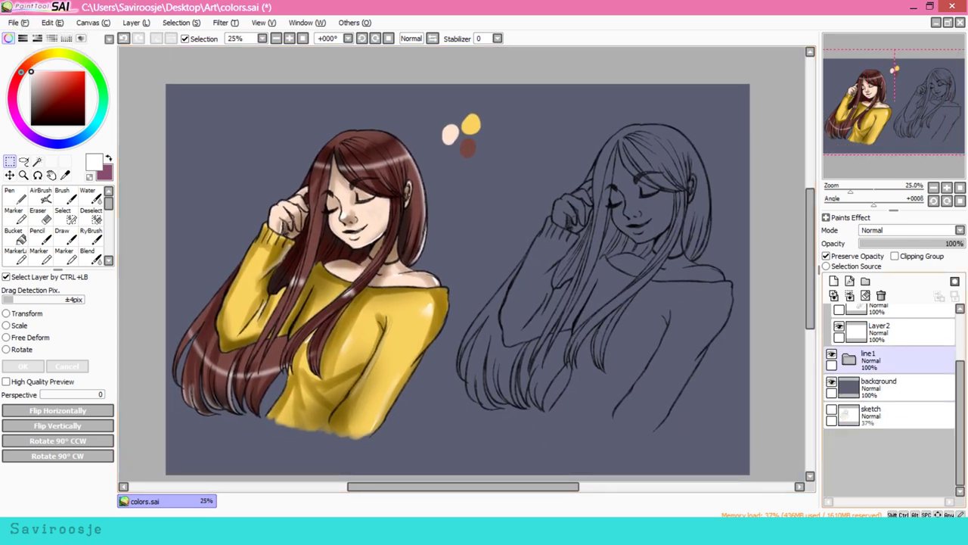
left_click(878, 391)
double_click(877, 391)
type("skin")
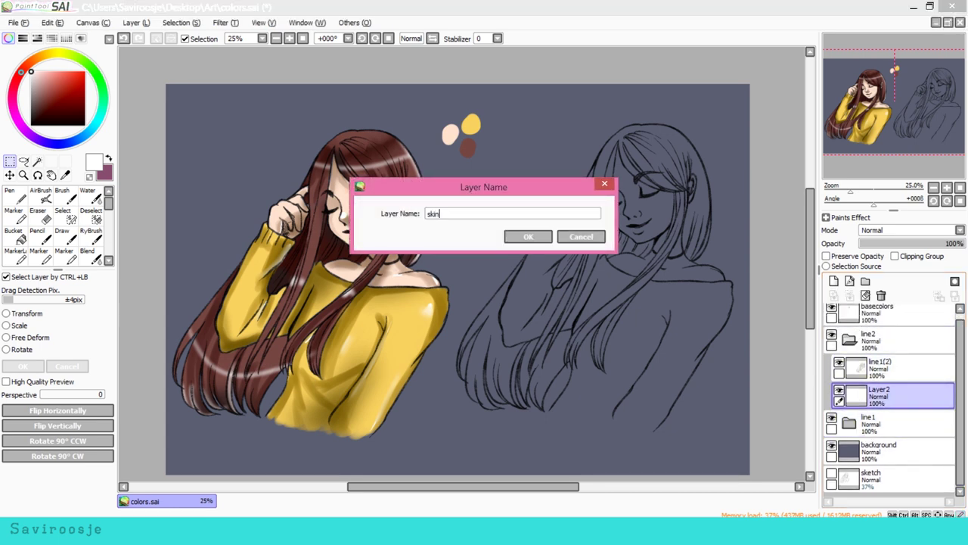
key("Return")
Paint the second girl's face, neck and shoulders with the peach swatch colour using the Brush at size 50, undoing unwanted strokes
left_click(62, 195)
left_click(450, 135, "alt")
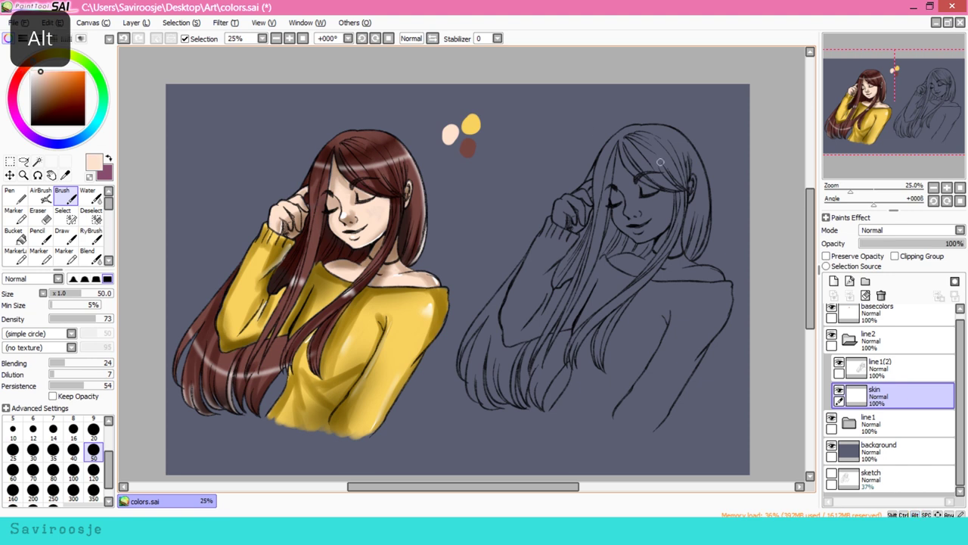
scroll(469, 125, "up", 1)
left_click_drag(565, 100, 561, 177)
key("ctrl+z")
mouse_move(564, 135)
left_mouse_down()
mouse_move(583, 189)
mouse_move(628, 166)
mouse_move(605, 216)
mouse_move(624, 225)
mouse_move(582, 250)
mouse_move(593, 261)
mouse_move(637, 265)
mouse_move(650, 250)
mouse_move(614, 266)
mouse_move(639, 181)
mouse_move(556, 144)
mouse_move(631, 227)
mouse_move(564, 246)
mouse_move(617, 266)
left_mouse_up()
key("ctrl+z")
key("ctrl+z")
Choose a darker peach and shade the second girl's face, neck and shoulders, including around the eye and nose
left_click(47, 79)
left_click(634, 181, "alt")
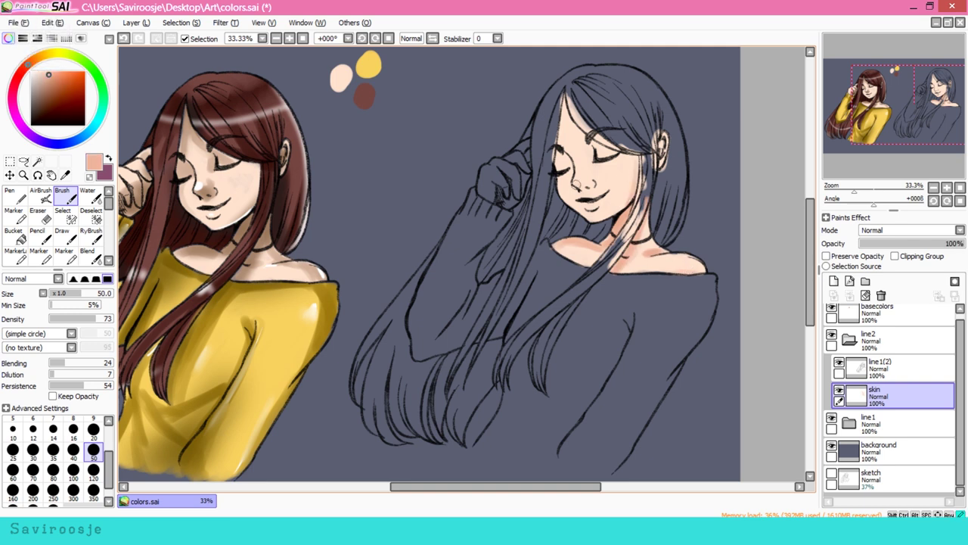
mouse_move(589, 189)
left_mouse_down()
mouse_move(564, 125)
mouse_move(589, 157)
left_mouse_up()
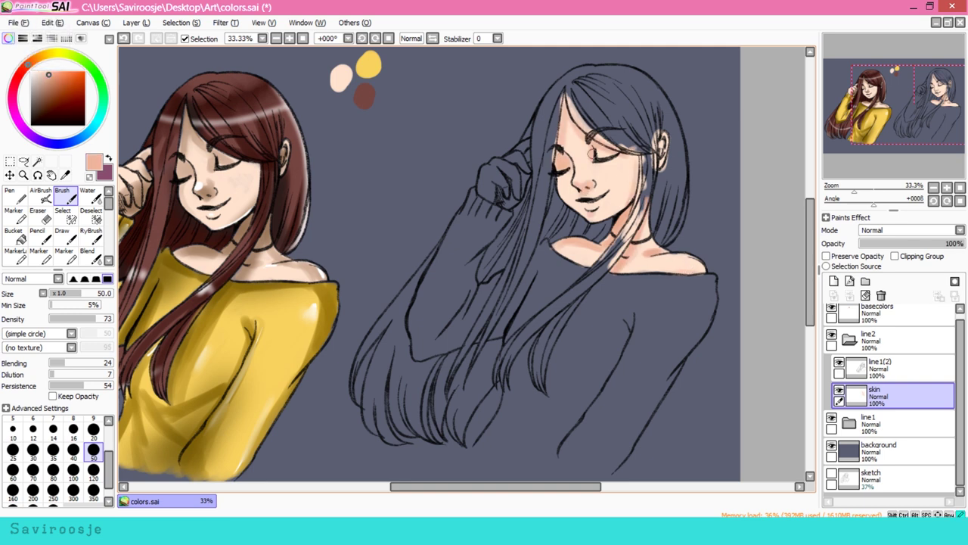
Fill the second girl's raised hand with light peach and shade its fingers in a darker sampled peach
left_click(690, 264, "alt")
mouse_move(484, 168)
left_mouse_down()
mouse_move(495, 189)
mouse_move(521, 175)
mouse_move(529, 144)
left_mouse_up()
left_click(514, 186, "alt")
left_click_drag(503, 198, 530, 163)
left_click(527, 155, "alt")
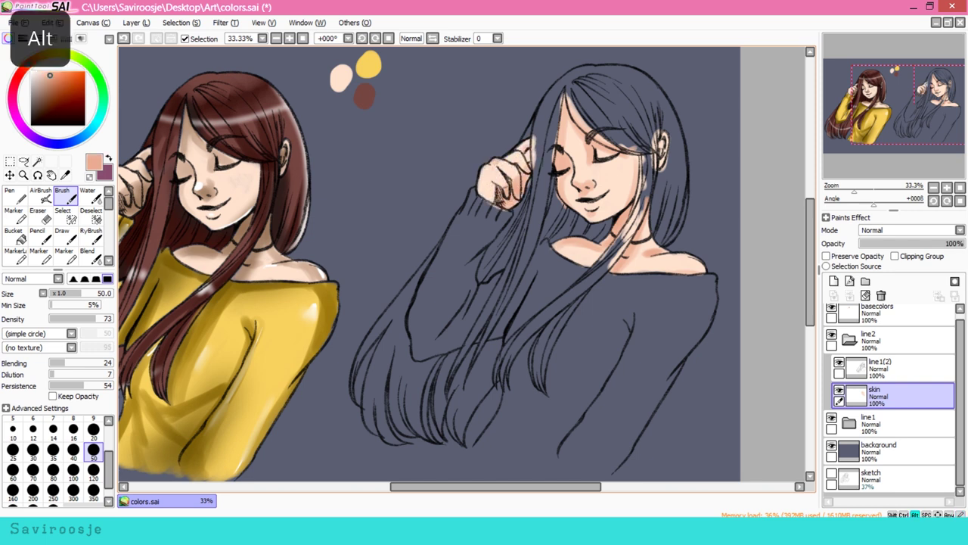
left_click(527, 154, "alt")
Choose a deeper orange-red and add shadows on the neck, ear, hand and face edge beside the hair
left_click(625, 214, "alt")
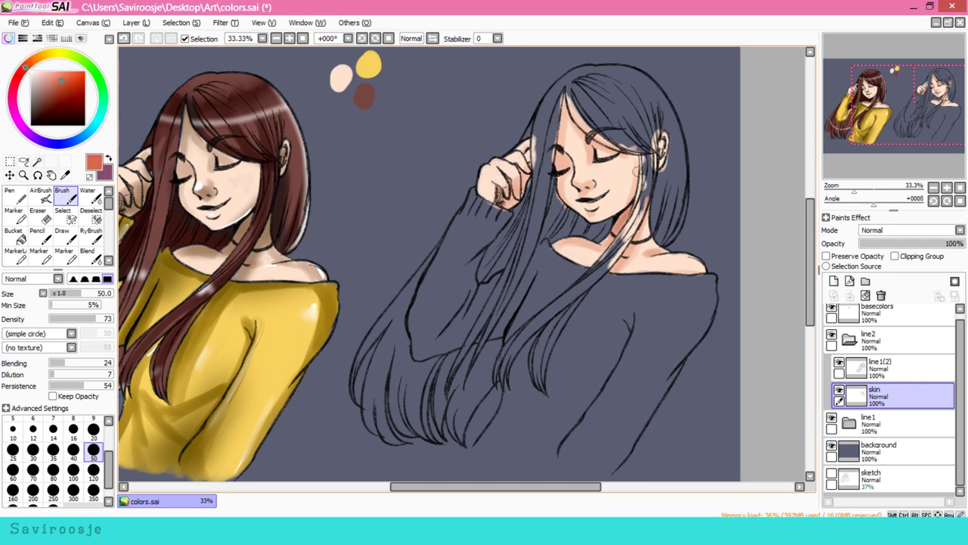
key("ctrl+z")
left_click(563, 162)
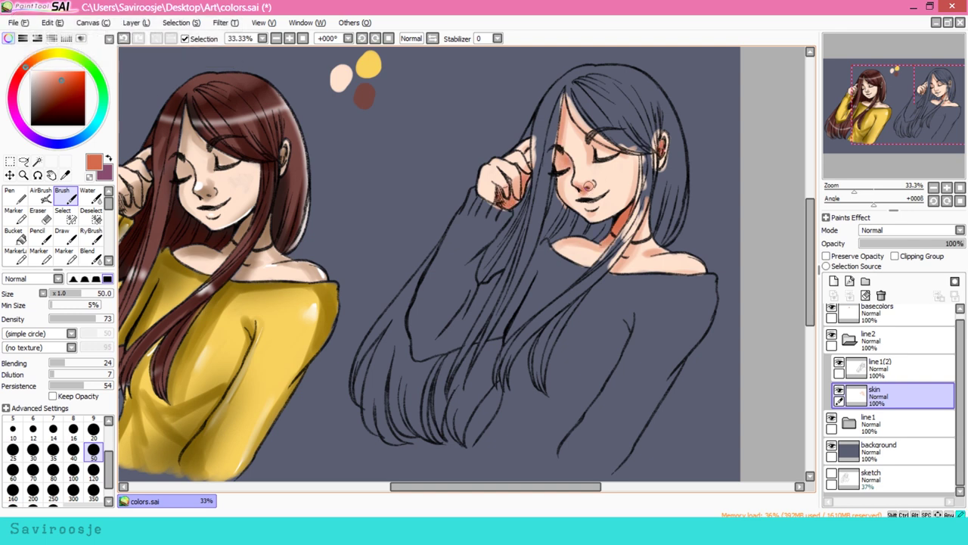
Sample a light peach from the face and enlarge the Brush to 120 for softening the cheek shading
left_click(633, 186, "alt")
key("bracketright")
key("bracketright")
key("bracketright")
key("bracketright")
key("bracketright")
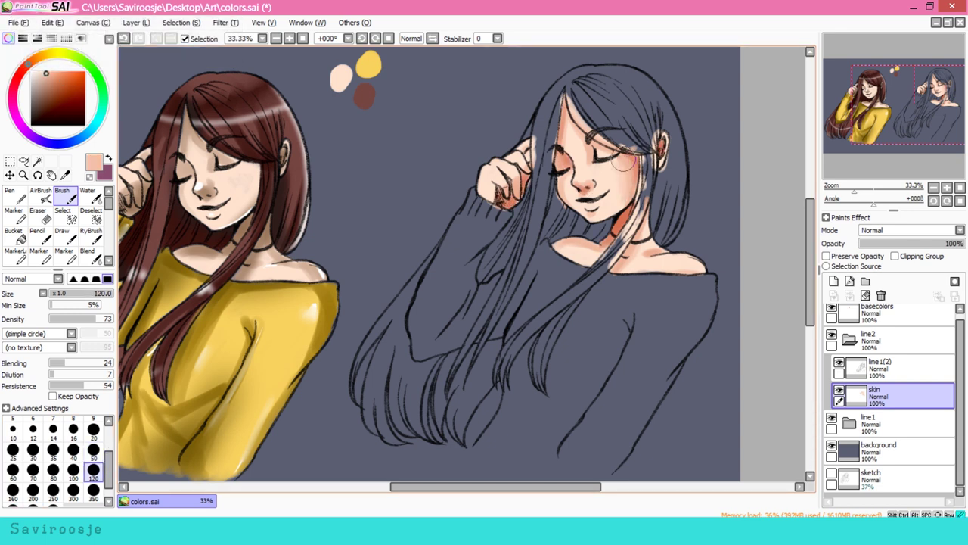
Reduce the Brush to size 50 and paint an orange-red shadow on the forehead beneath the hair
key("bracketleft")
key("bracketleft")
key("bracketleft")
key("bracketleft")
key("bracketleft")
left_click(575, 162, "alt")
left_click_drag(591, 151, 566, 113)
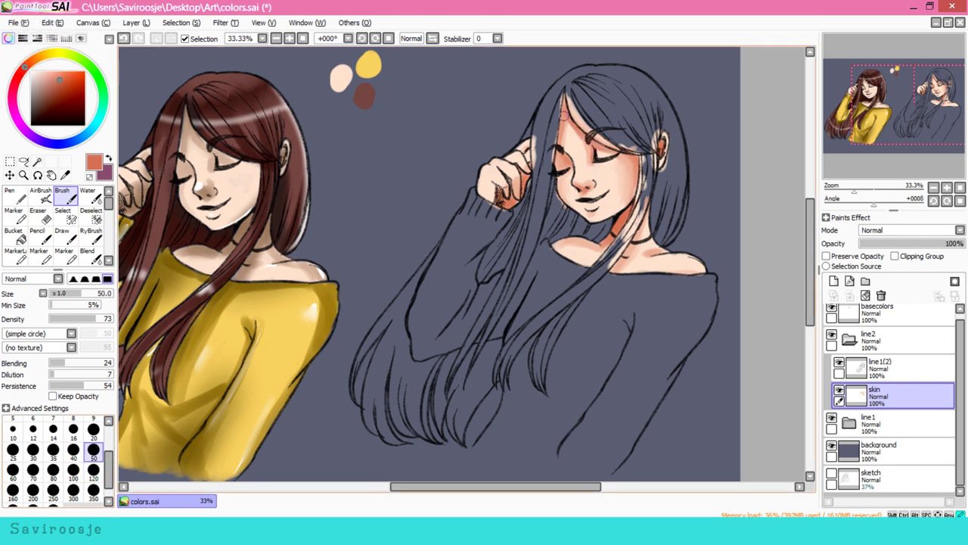
Erase the skin paint covering the hair strands at size 350 and retouch the skin with sampled peach and orange tones
key("e")
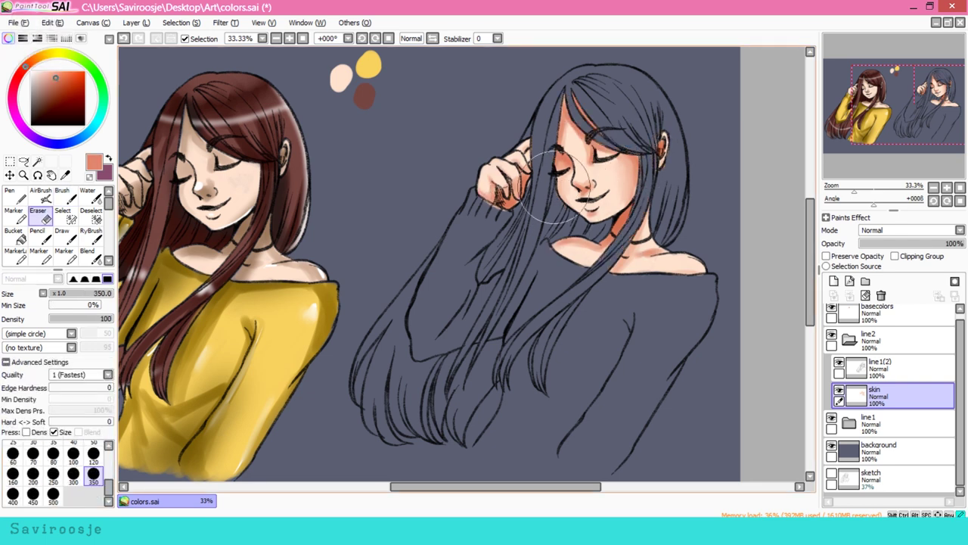
key("b")
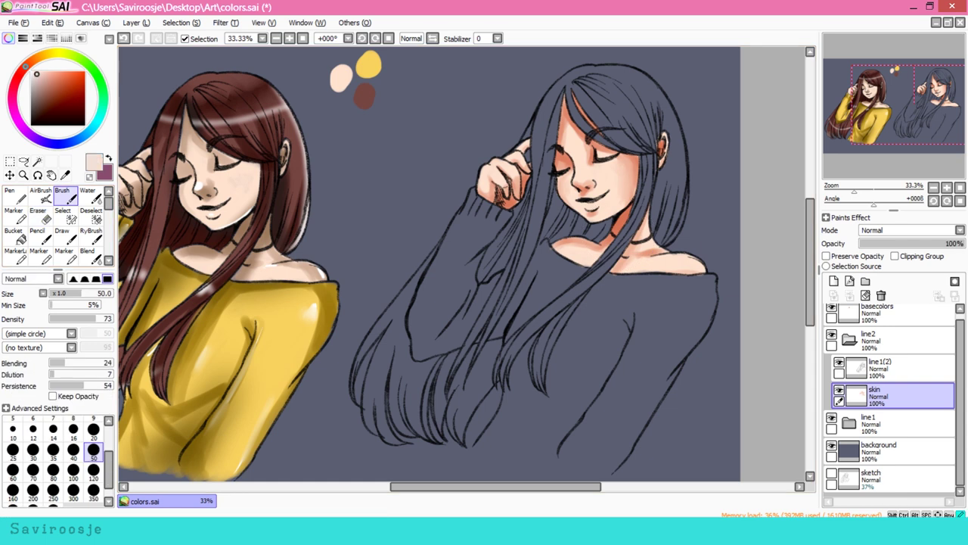
left_click(666, 260, "alt")
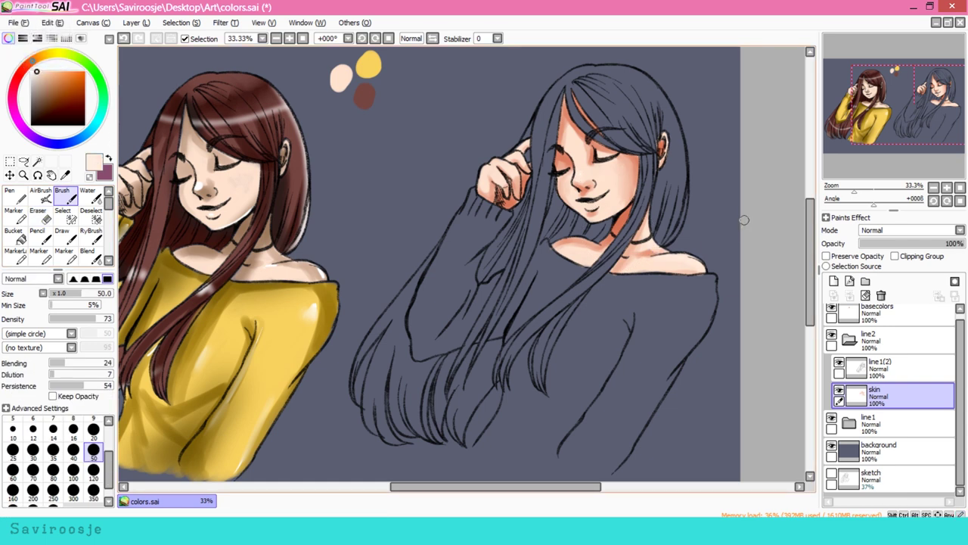
left_click(575, 174, "alt")
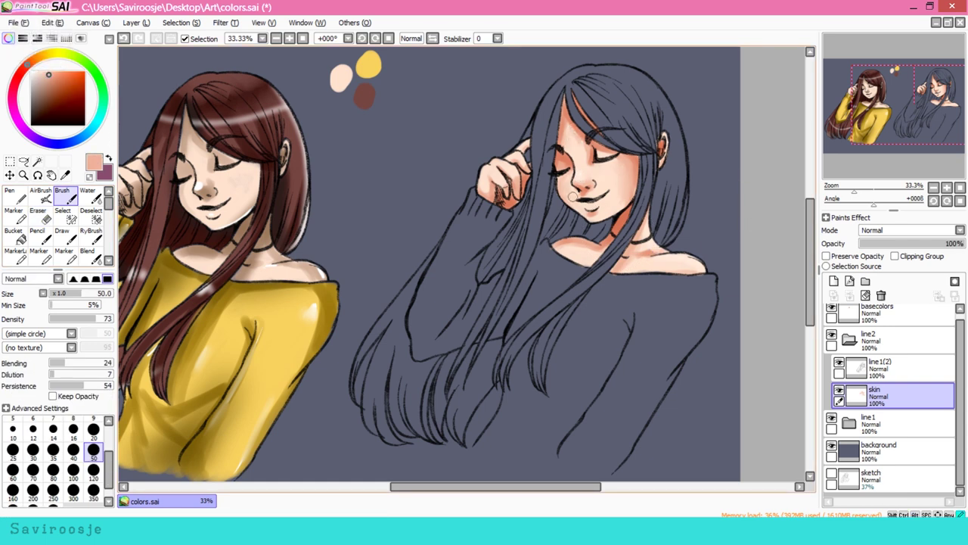
left_click(627, 251, "alt")
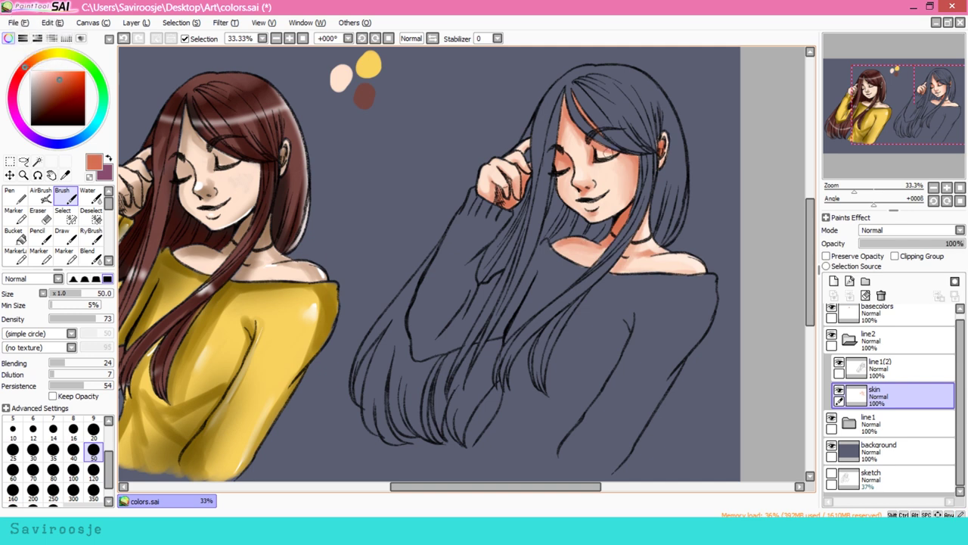
Soften the cheek shadow with a sampled orange tone using the Brush at size 120, undoing the last stroke
left_click(93, 469)
left_click(626, 161, "alt")
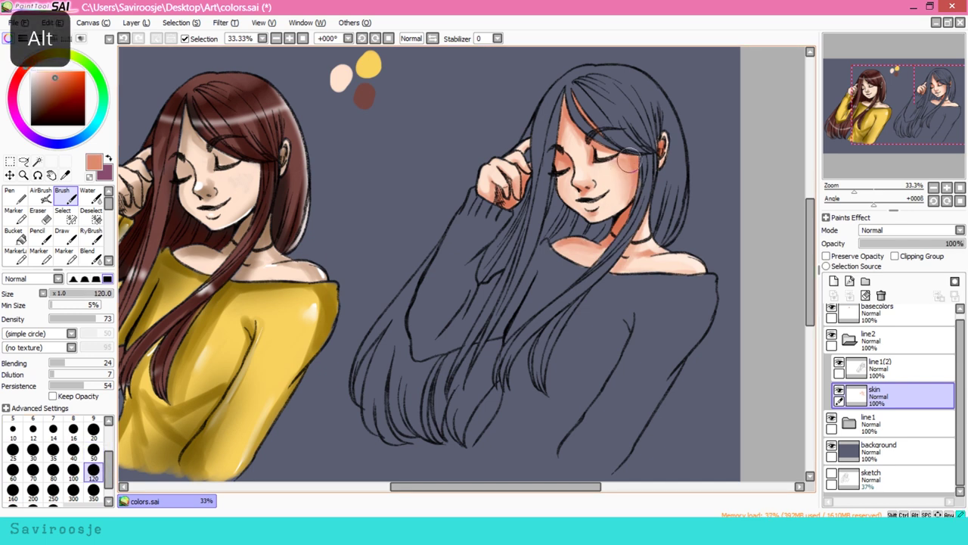
key("a")
key("ctrl+z")
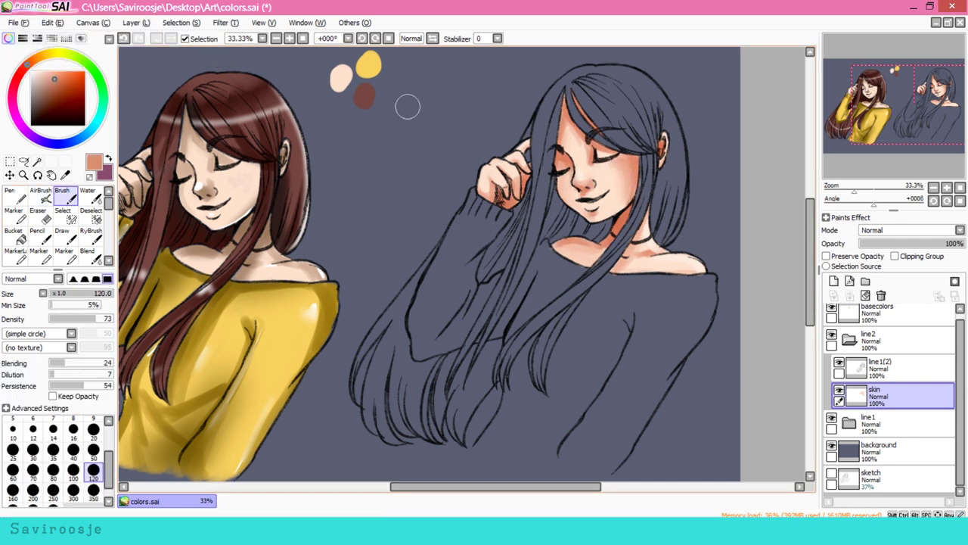
key("b")
Add a new layer above the skin layer and name it shirt
left_click(833, 281)
double_click(877, 389)
type("shirt")
key("Return")
Paint the raised sleeve and the sweater's edges with the yellow swatch colour, undoing stray strokes
left_click(368, 65, "alt")
mouse_move(454, 257)
left_mouse_down()
mouse_move(443, 277)
mouse_move(481, 200)
mouse_move(499, 215)
mouse_move(424, 318)
mouse_move(465, 331)
mouse_move(473, 265)
left_mouse_up()
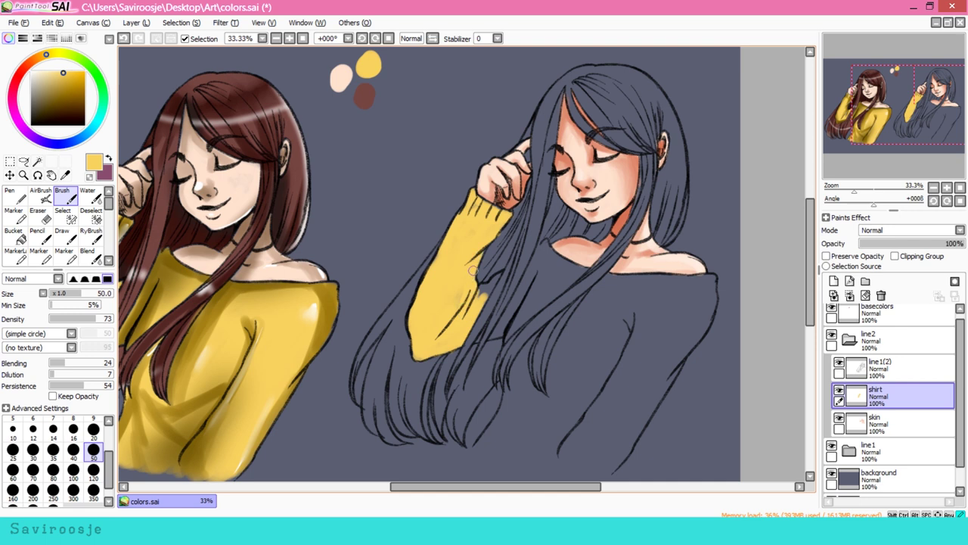
key("ctrl+z")
mouse_move(491, 339)
left_mouse_down()
mouse_move(522, 310)
mouse_move(541, 248)
mouse_move(536, 266)
mouse_move(572, 267)
mouse_move(504, 391)
mouse_move(533, 382)
mouse_move(549, 399)
mouse_move(524, 411)
mouse_move(602, 282)
mouse_move(711, 283)
mouse_move(658, 390)
left_mouse_up()
key("ctrl+z")
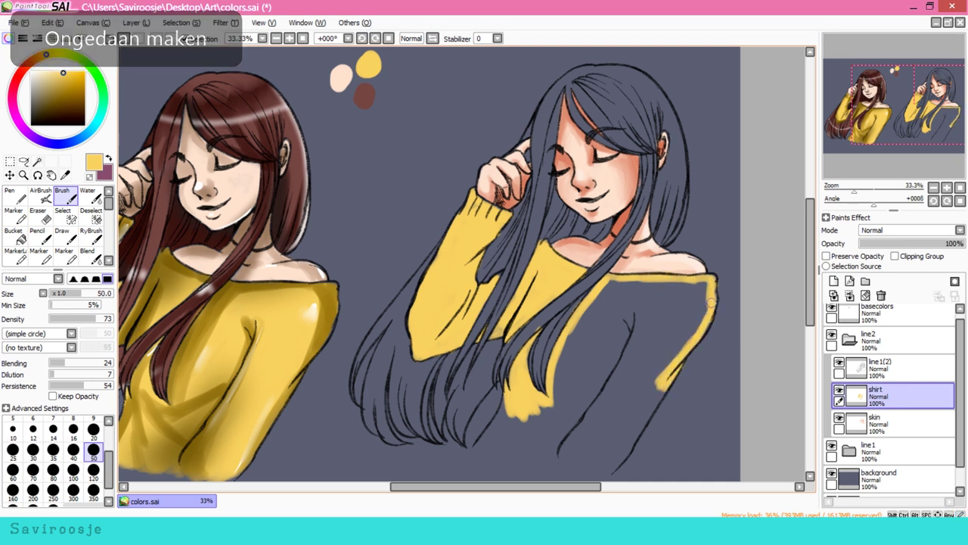
Fill the rest of the sweater's body and lower sleeve in yellow, tidying the edges with the Eraser
key("e")
key("b")
mouse_move(605, 317)
left_mouse_down()
mouse_move(651, 423)
mouse_move(635, 370)
mouse_move(688, 299)
mouse_move(638, 305)
left_mouse_up()
mouse_move(613, 392)
left_mouse_down()
mouse_move(492, 442)
mouse_move(605, 473)
mouse_move(529, 465)
left_mouse_up()
key("e")
key("b")
key("bracketleft")
key("bracketleft")
key("bracketleft")
key("bracketleft")
key("bracketleft")
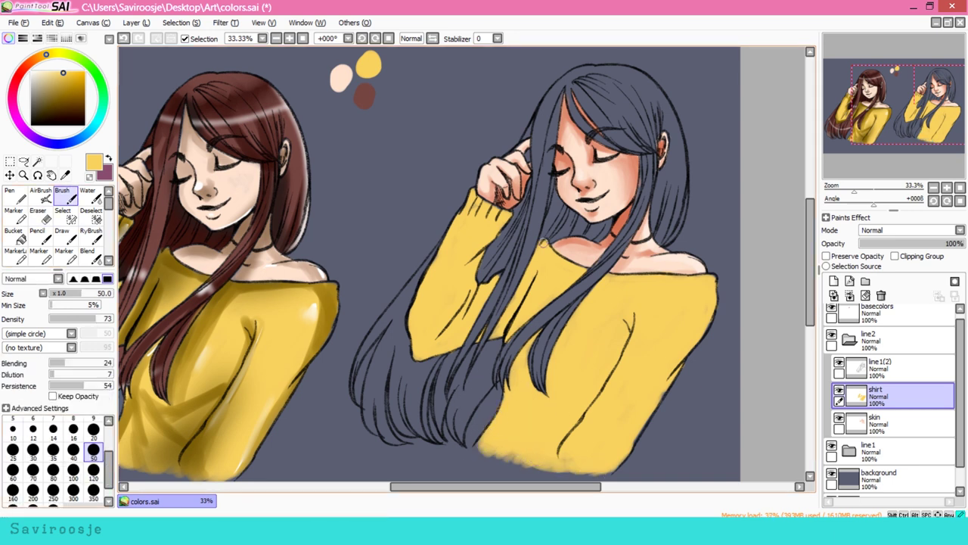
Preserve the shirt layer's opacity and shade the sweater's sleeve and torso in light orange with an enlarged Brush, undoing the last stroke
key("shift+p")
key("bracketright")
key("bracketright")
key("bracketright")
key("bracketright")
key("bracketright")
mouse_move(417, 342)
left_mouse_down()
mouse_move(512, 328)
mouse_move(545, 383)
mouse_move(596, 382)
mouse_move(559, 454)
mouse_move(620, 332)
left_mouse_up()
key("ctrl+z")
Return the Brush to size 50 and add dark orange shadows at the elbow, cuff, sleeve edge and beneath the hair strands
key("bracketleft")
key("bracketleft")
key("bracketleft")
key("bracketleft")
key("bracketleft")
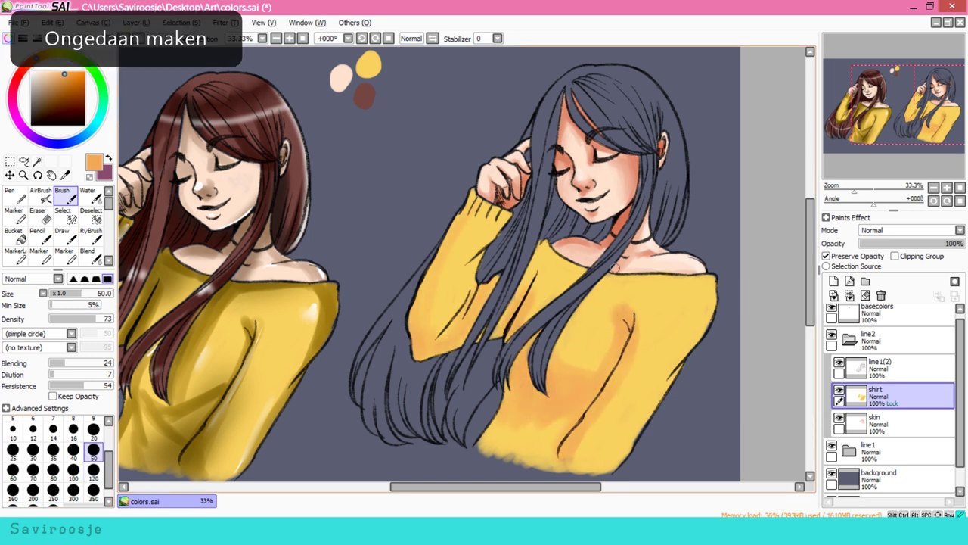
mouse_move(416, 346)
left_mouse_down()
mouse_move(469, 293)
mouse_move(484, 245)
left_mouse_up()
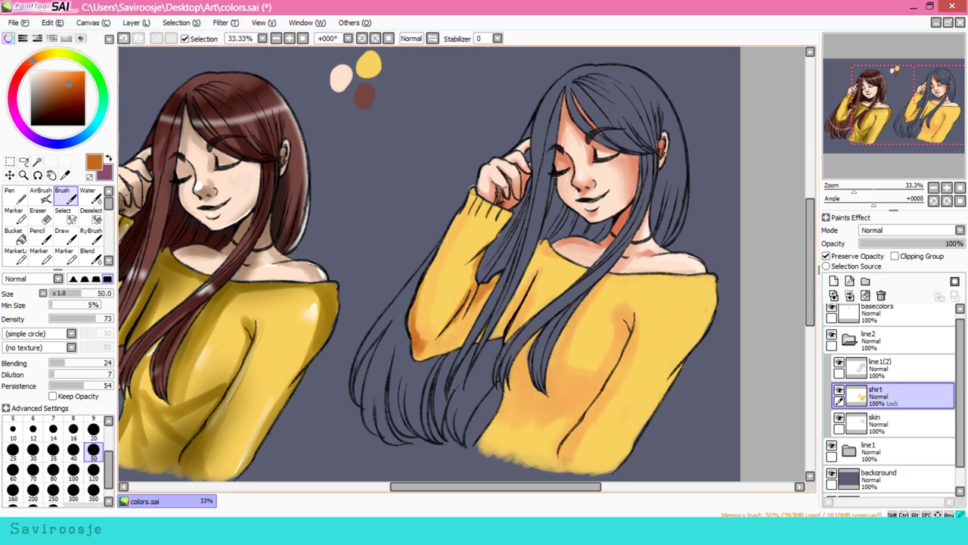
left_click_drag(461, 197, 419, 326)
left_click_drag(522, 279, 529, 393)
Undo the last stroke and paint orange shadows along the chest hair strands and the armpit fold
key("w")
key("b")
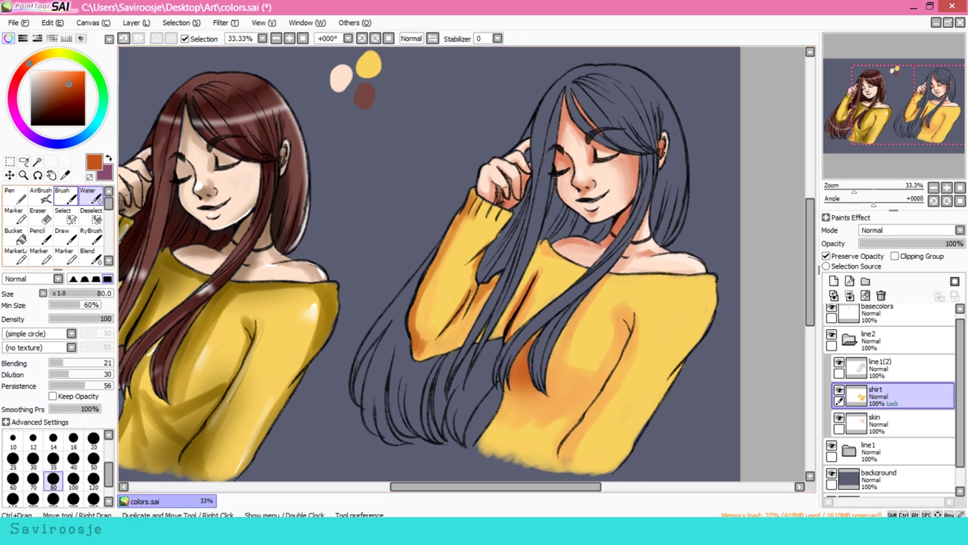
key("ctrl+z")
left_click_drag(612, 276, 549, 401)
left_click_drag(632, 314, 592, 409)
left_click(592, 409, "alt")
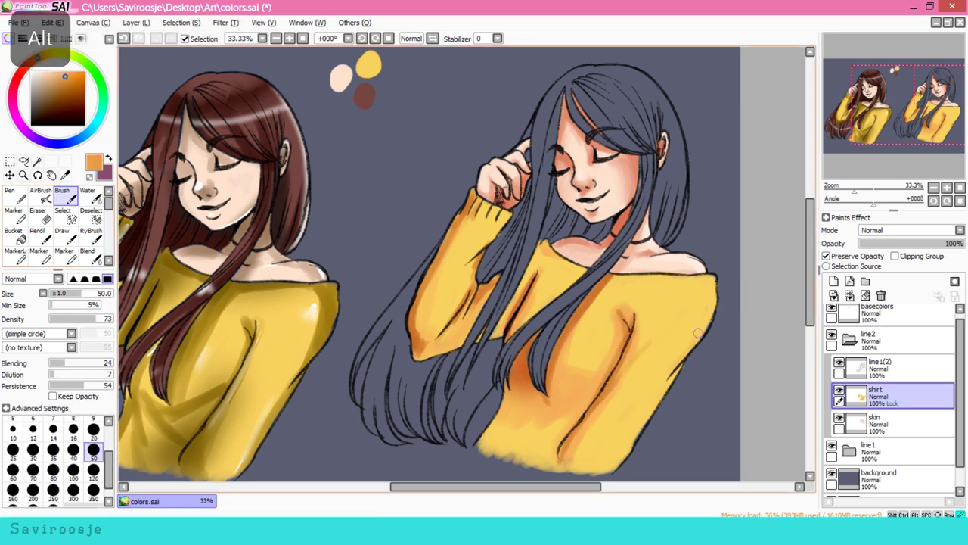
Enlarge the Brush to 120 and broaden the orange shading on the raised sleeve, waist and neckline with sampled tones
key("bracketright")
key("bracketright")
key("bracketright")
key("bracketright")
key("bracketright")
left_click_drag(469, 195, 424, 352)
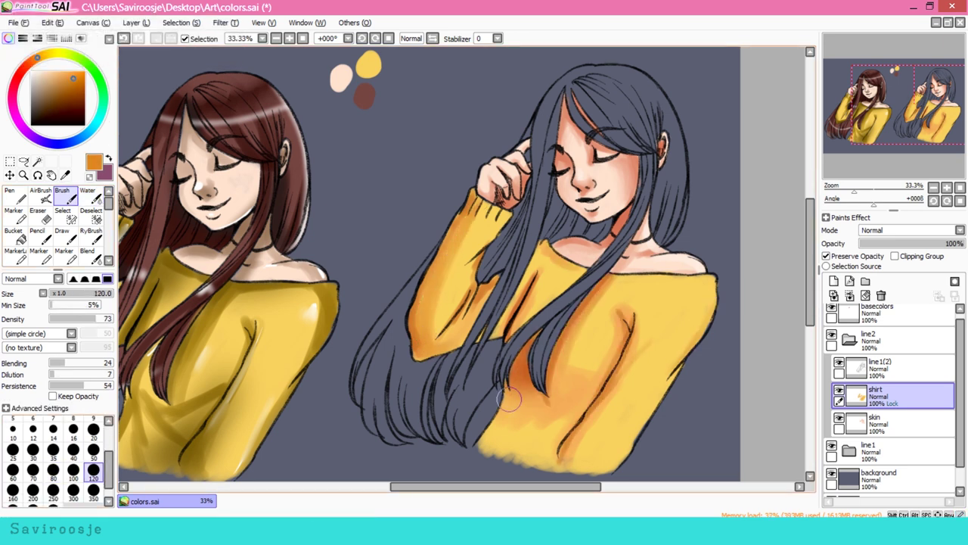
left_click_drag(496, 389, 521, 454)
left_click(499, 416, "alt")
left_click_drag(503, 299, 439, 355)
left_click_drag(533, 253, 582, 259)
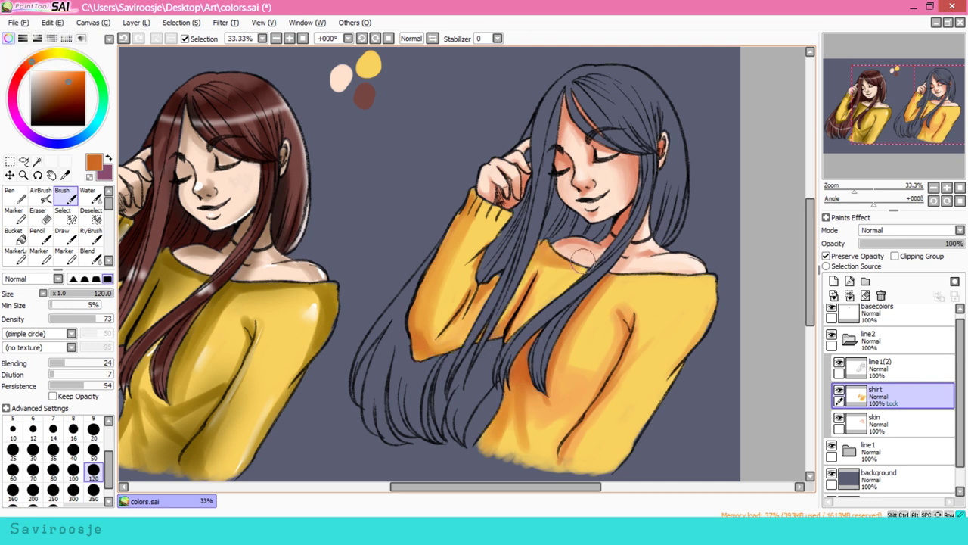
Reduce the Brush to size 50 and deepen the shading on the sweater's lower sleeve and chest with sampled oranges
key("bracketleft")
key("bracketleft")
key("bracketleft")
key("bracketleft")
key("bracketleft")
left_click(826, 256)
left_click(625, 282, "alt")
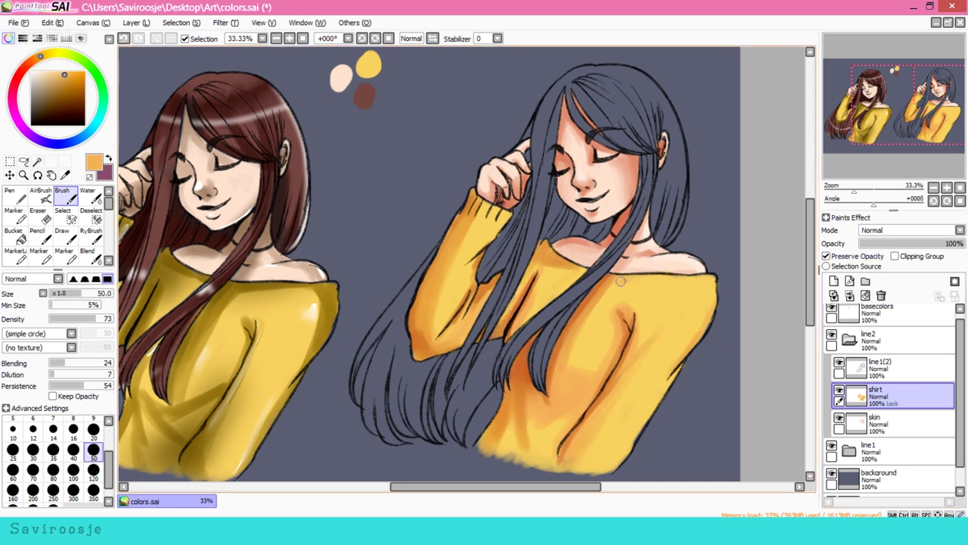
left_click(622, 450, "alt")
mouse_move(597, 443)
left_mouse_down()
mouse_move(605, 363)
mouse_move(581, 316)
left_mouse_up()
Enlarge the Brush to 120 and sample a light orange from the torso for blending the sweater's shading
key("bracketright")
key("bracketright")
key("bracketright")
key("bracketright")
key("bracketright")
left_click(557, 406, "alt")
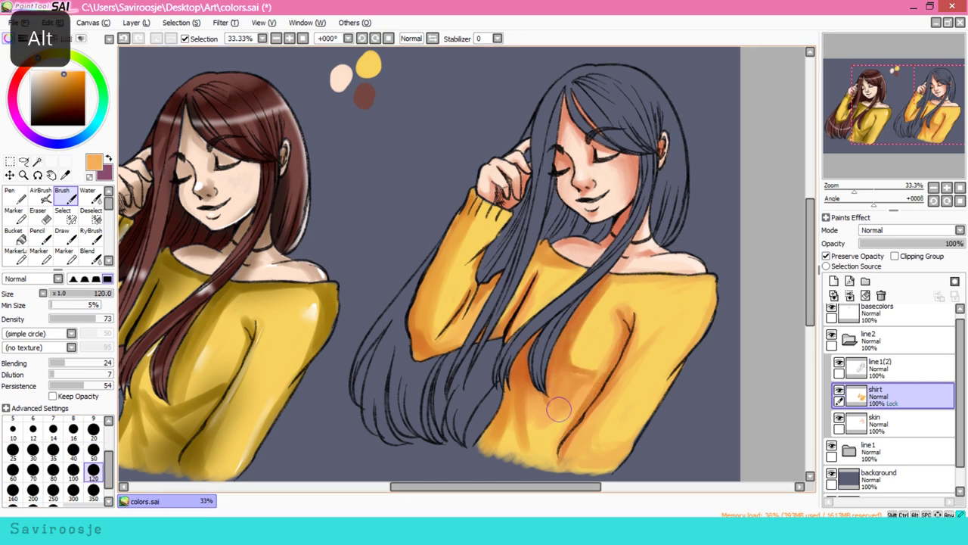
Add pale yellow highlights to the sweater's sleeve, chest and shoulder and blend them with the Water tool at size 80
left_click(453, 233, "alt")
key("bracketleft")
key("bracketleft")
key("bracketleft")
key("bracketleft")
key("bracketleft")
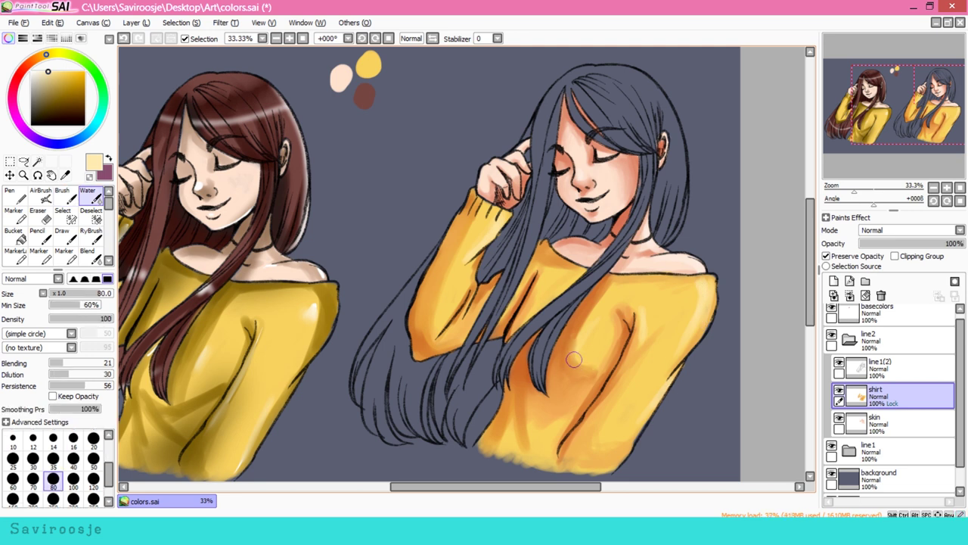
key("e")
Add a new layer named hair and place it below the skin layer
left_click(833, 280)
double_click(878, 417)
type("hair")
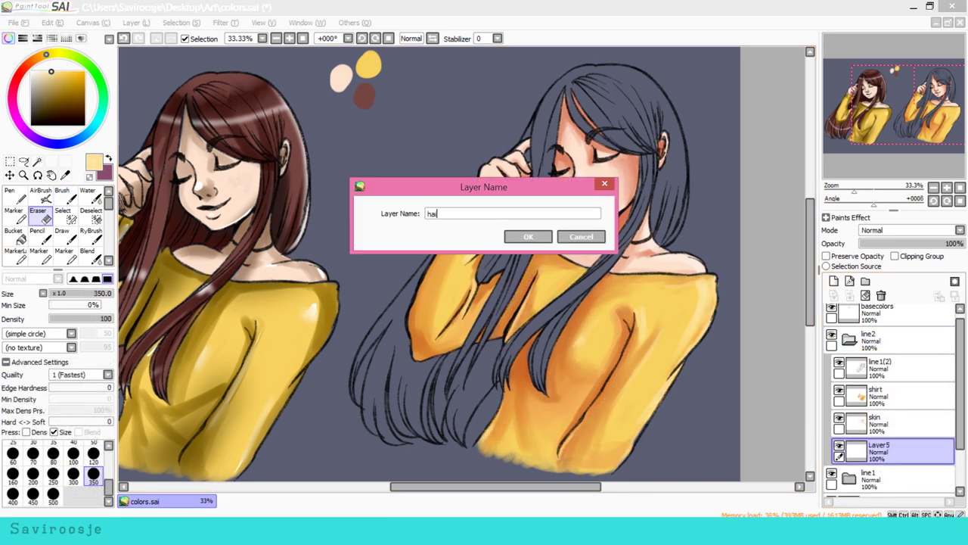
key("Return")
left_click_drag(877, 424, 877, 452)
On the line1(2) layer, magic-wand select the background, sweater and skin areas surrounding the right girl's hair
left_click(877, 368)
left_click(24, 161)
left_click(424, 136)
key("ctrl+z")
left_click(545, 302)
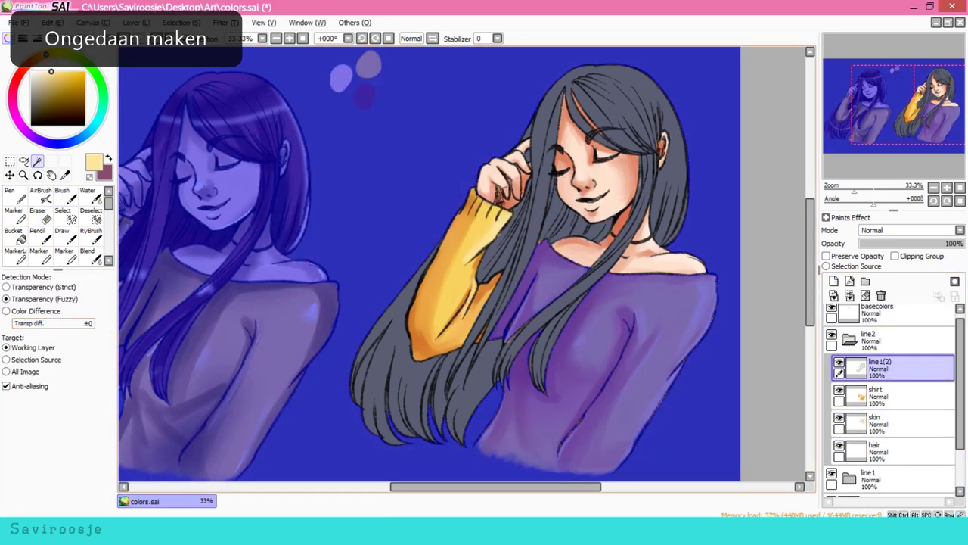
left_click(453, 288)
left_click(503, 182)
left_click(597, 174)
key("ctrl+z")
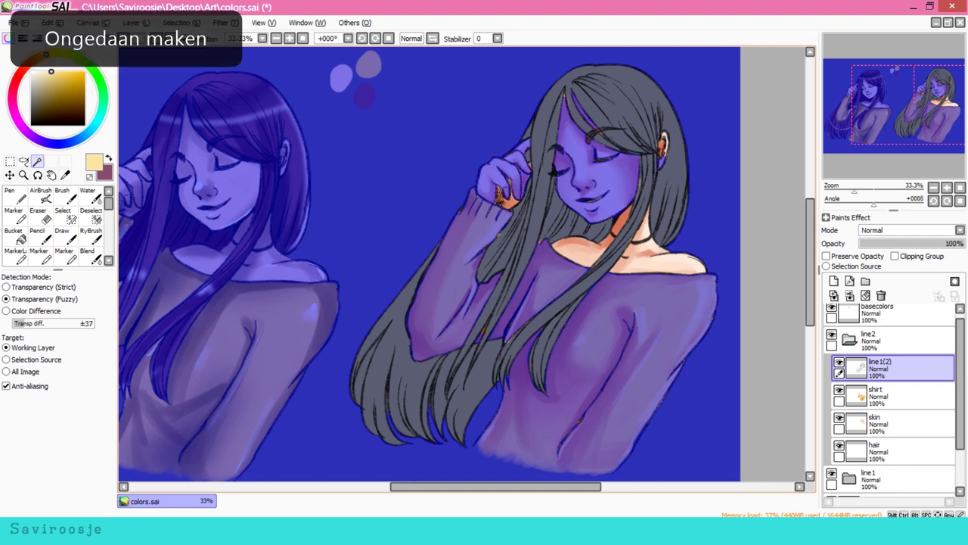
left_click(650, 257)
Add the right girl's ear to the selection with the Select pen at size 120, and invert the selection to the hair
left_click(65, 215)
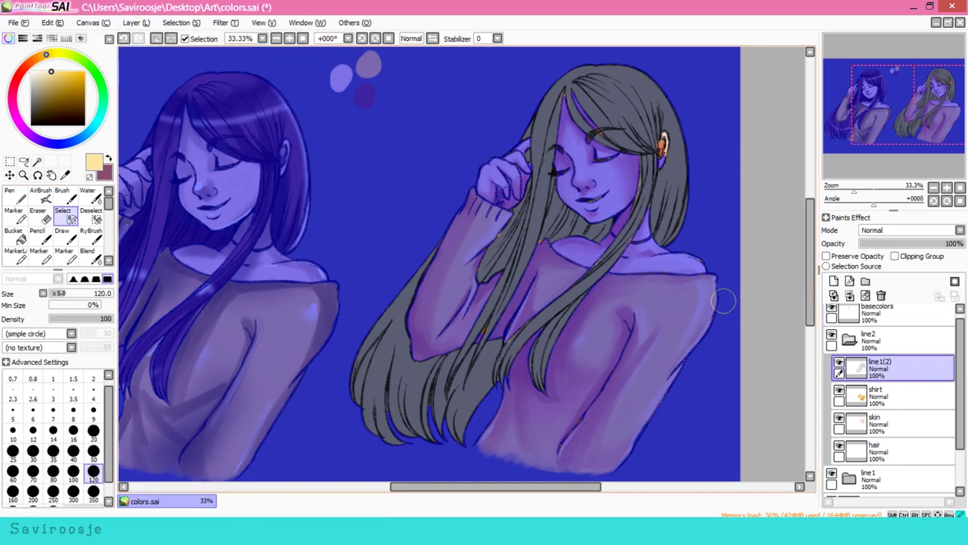
left_click(662, 155)
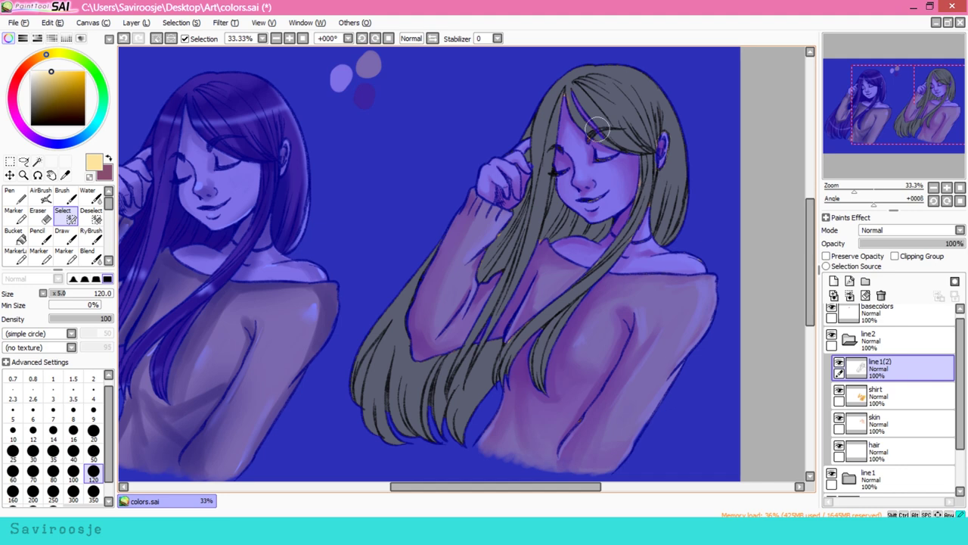
key("ctrl+z")
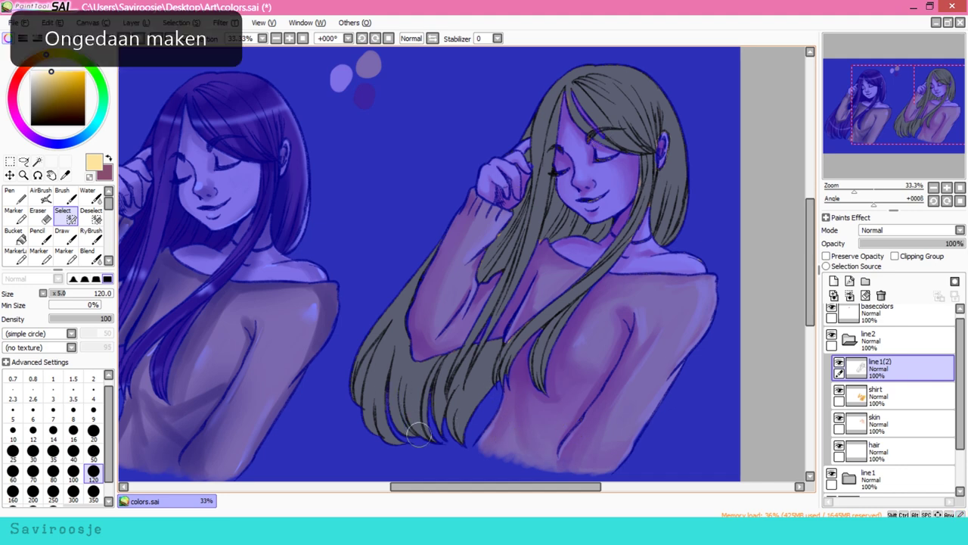
left_click(182, 22)
Fill the selected hair on the hair layer with brown sampled from the palette swatch, and deselect
left_click(877, 450)
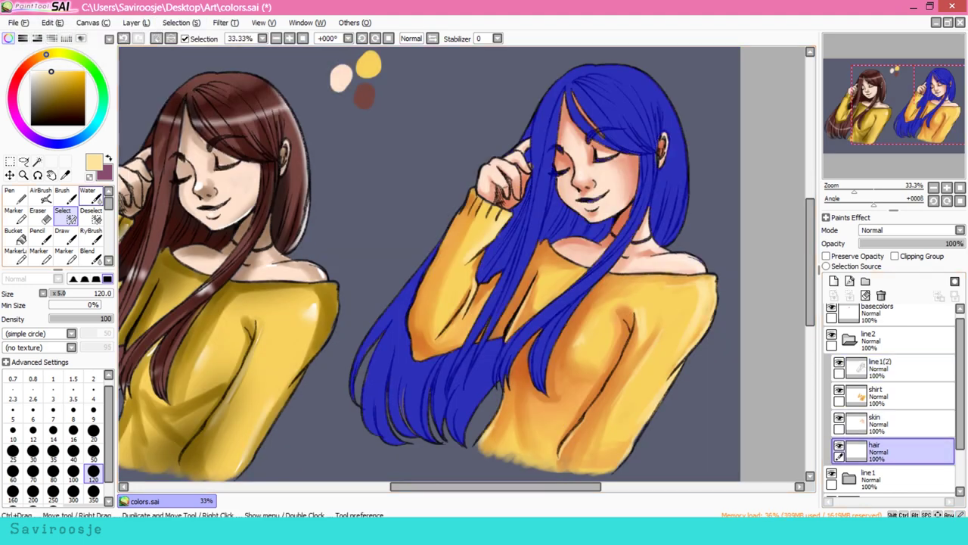
key("b")
left_click(365, 96, "alt")
mouse_move(590, 113)
left_mouse_down()
mouse_move(424, 378)
mouse_move(688, 182)
left_mouse_up()
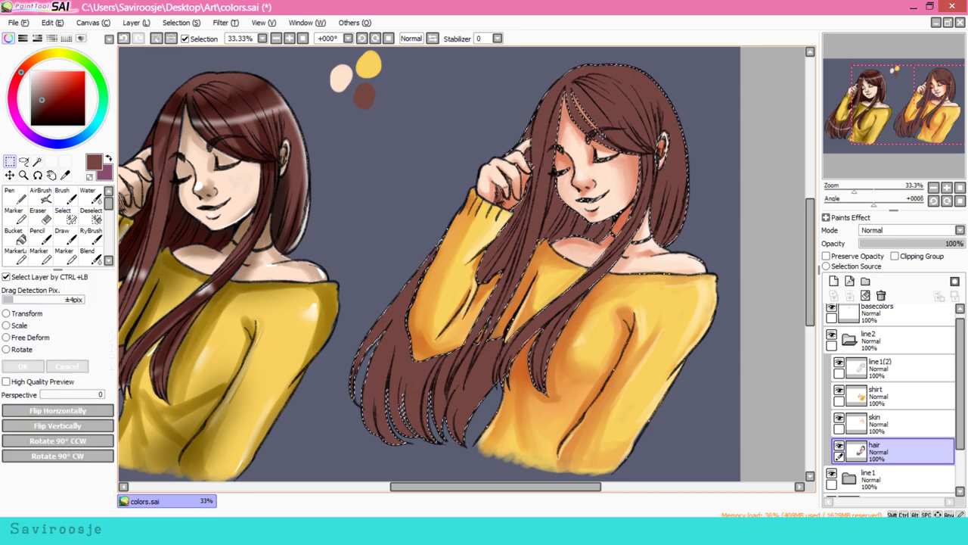
key("ctrl+d")
Preserve the hair layer's opacity and shade the hair behind the face and neck dark red with the Brush at size 50
left_click(93, 449)
left_click(825, 256)
left_click(655, 170, "alt")
key("ctrl+z")
mouse_move(560, 189)
left_mouse_down()
mouse_move(594, 238)
mouse_move(609, 236)
mouse_move(514, 221)
mouse_move(503, 264)
left_mouse_up()
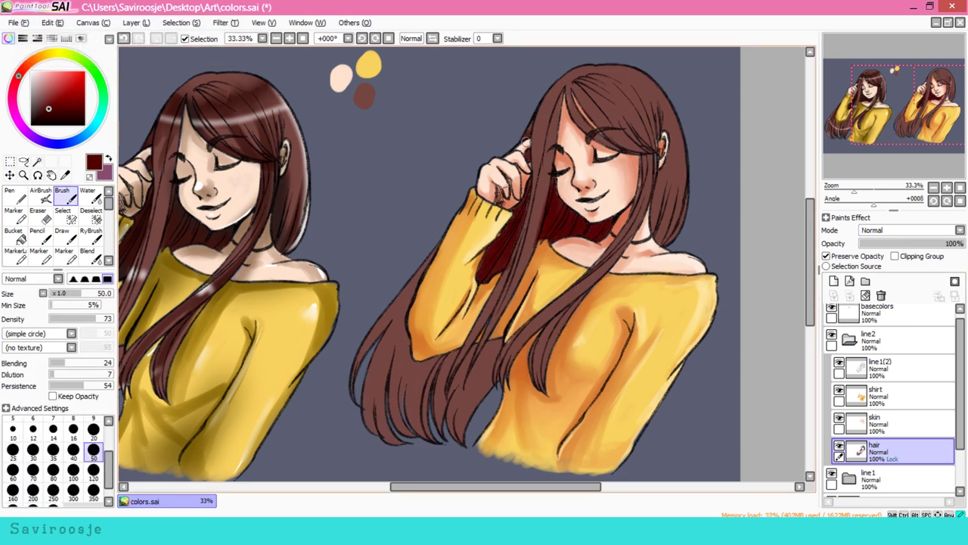
Paint dark red shading along the long loose strands hanging below the raised elbow
left_click_drag(529, 182, 540, 121)
key("ctrl+z")
mouse_move(393, 355)
left_mouse_down()
mouse_move(401, 395)
mouse_move(428, 422)
left_mouse_up()
left_click_drag(423, 350, 461, 429)
left_click_drag(446, 377, 470, 442)
key("ctrl+z")
left_click_drag(495, 355, 473, 387)
mouse_move(401, 363)
left_mouse_down()
mouse_move(375, 442)
mouse_move(367, 434)
left_mouse_up()
Shade the outer hair edge and the front strands from the parting down past the hand in dark red
left_click_drag(416, 284, 364, 378)
left_click_drag(553, 141, 529, 211)
key("ctrl+z")
left_click_drag(574, 76, 529, 167)
mouse_move(612, 68)
left_mouse_down()
mouse_move(527, 205)
mouse_move(473, 363)
left_mouse_up()
Darken the inner strands under the elbow beside the torso using sampled dark reds
left_click_drag(502, 332, 452, 426)
mouse_move(473, 340)
left_mouse_down()
mouse_move(473, 392)
mouse_move(457, 408)
left_mouse_up()
left_click_drag(463, 367, 448, 428)
left_click(476, 355, "alt")
mouse_move(503, 264)
left_mouse_down()
mouse_move(476, 355)
mouse_move(496, 383)
left_mouse_up()
left_click(499, 360, "alt")
key("ctrl+z")
left_click_drag(428, 361, 412, 431)
key("ctrl+z")
Move the hair layer above the shirt layer and shade the crown and bangs with sampled dark reds
left_click_drag(892, 451, 892, 395)
mouse_move(581, 82)
left_mouse_down()
mouse_move(624, 148)
mouse_move(635, 148)
left_mouse_up()
left_click_drag(613, 72, 656, 144)
left_click(609, 97, "alt")
left_click(643, 136, "alt")
With the Brush at size 50, shade the hair beside the ear, along the face and at the front strand tips
key("bracketleft")
key("bracketleft")
key("bracketleft")
key("bracketleft")
key("bracketleft")
key("bracketright")
key("bracketright")
key("bracketright")
key("bracketright")
key("bracketright")
left_click_drag(667, 104, 669, 155)
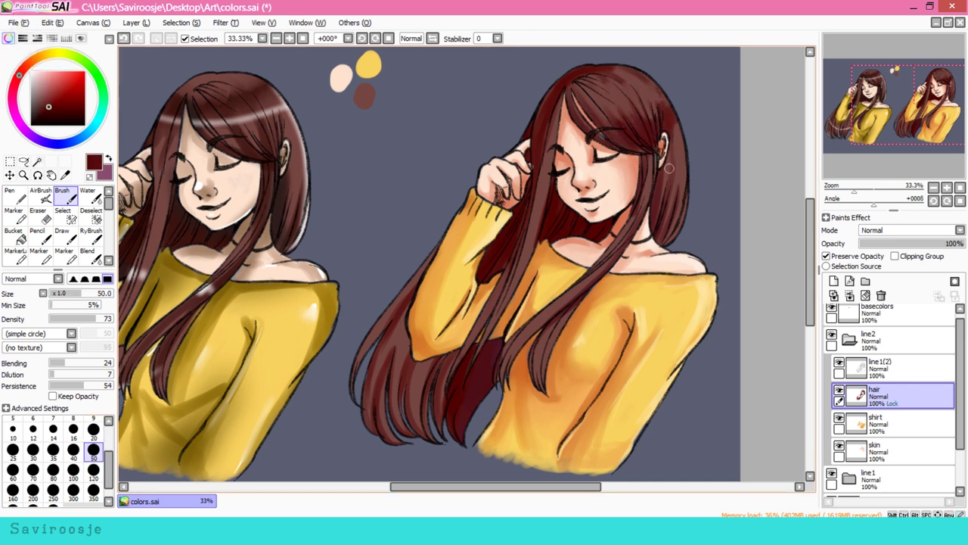
left_click_drag(560, 98, 549, 198)
left_click_drag(538, 340, 508, 378)
Deepen the hair behind the neck and under the elbow with dark purple, undoing the last two strokes
left_click(493, 363, "alt")
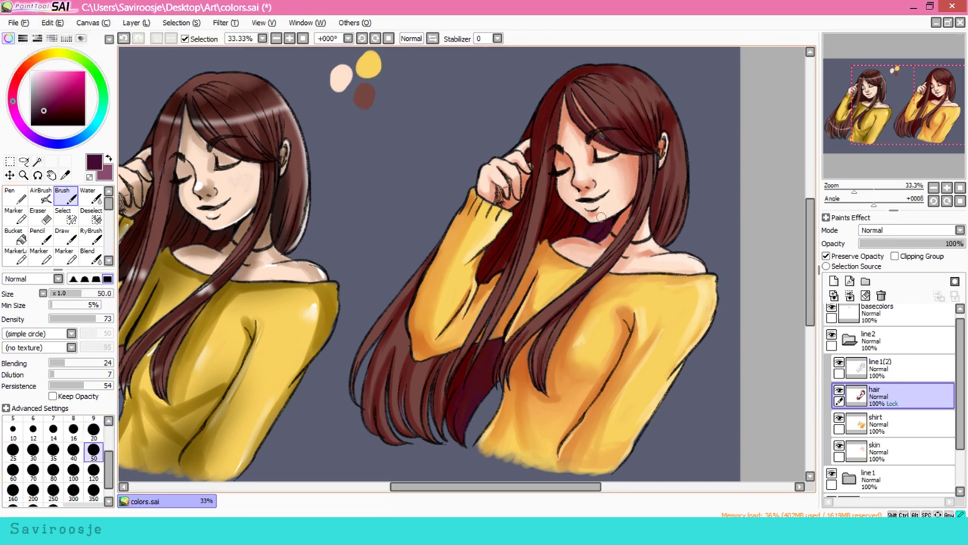
key("ctrl+z")
key("ctrl+z")
Reduce the Brush to size 20 and add light peach highlights to the crown and bangs
key("bracketleft")
key("bracketleft")
key("bracketleft")
key("bracketleft")
key("bracketleft")
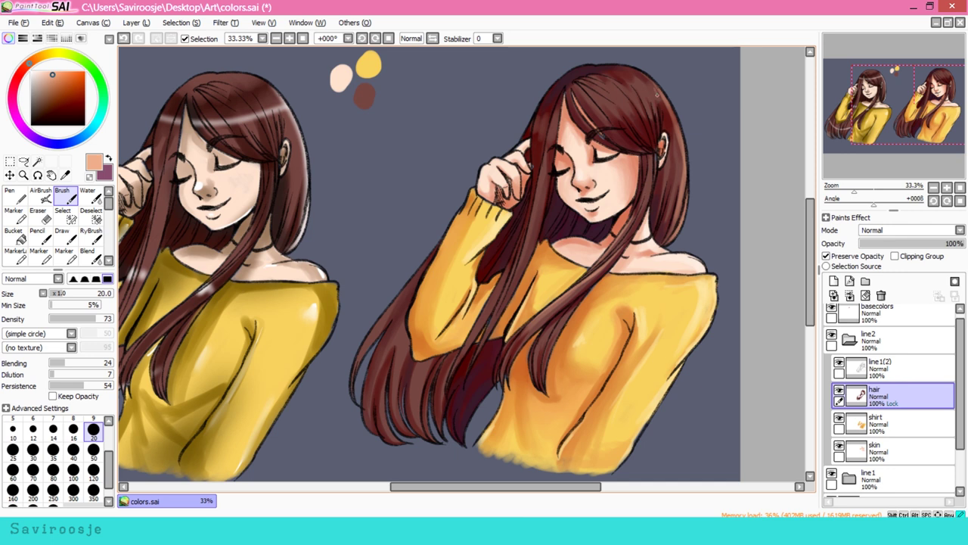
key("ctrl+z")
key("ctrl+z")
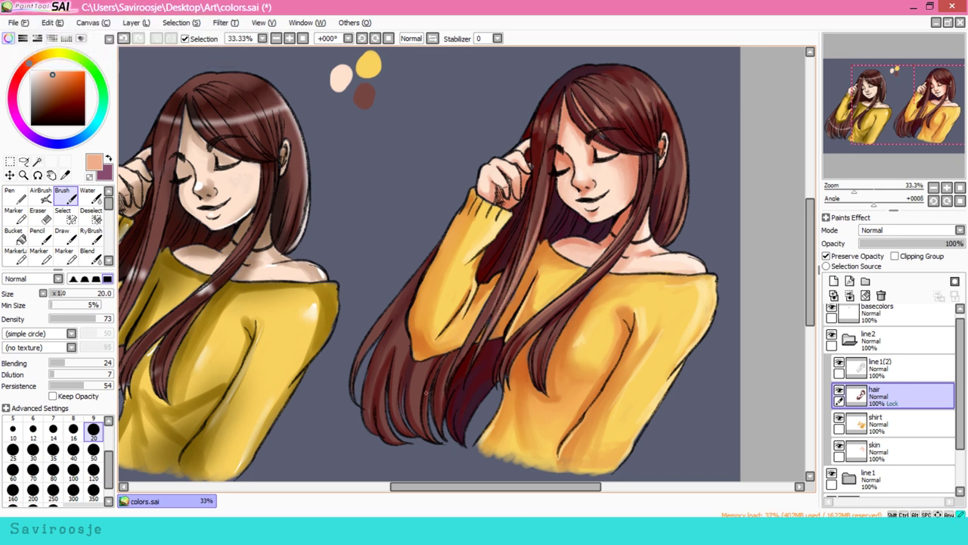
Try light peach highlights along the long front and lower hair strands and undo the unwanted strokes
key("ctrl+z")
key("ctrl+z")
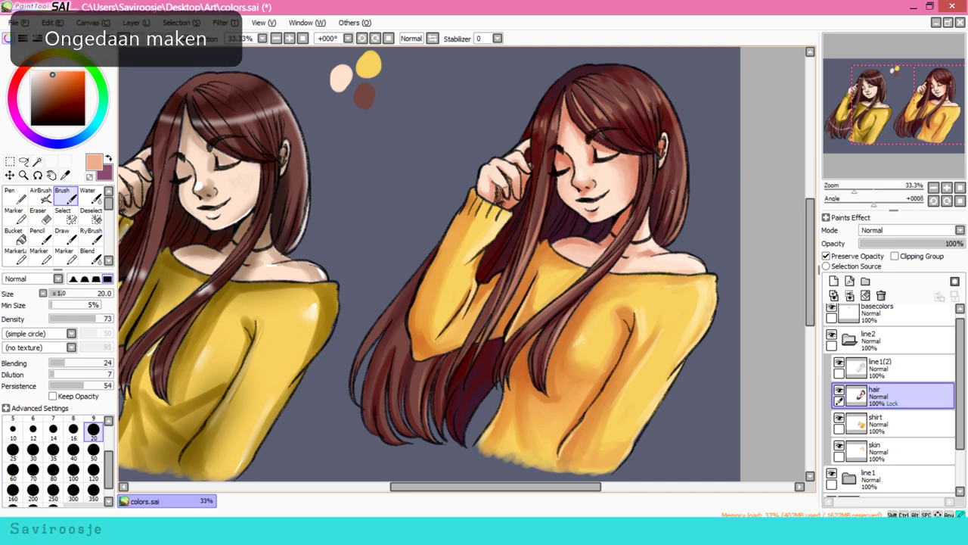
key("ctrl+z")
key("ctrl+z")
key("ctrl+z")
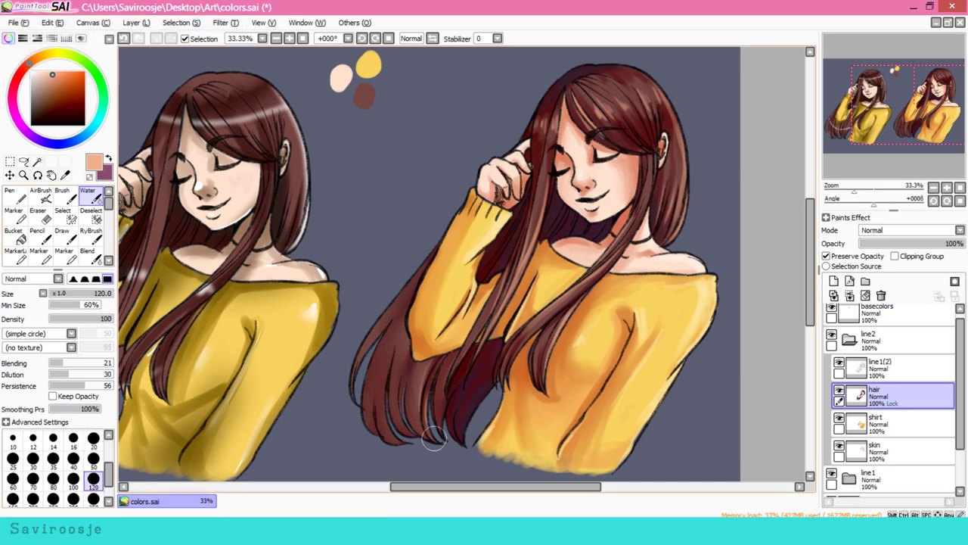
Deepen the lower strands below the elbow with sampled dark reds using the Brush at size 50
left_click(371, 355, "alt")
key("ctrl+z")
key("ctrl+z")
left_click_drag(412, 357, 417, 427)
left_click(389, 356, "alt")
left_click_drag(403, 323, 373, 409)
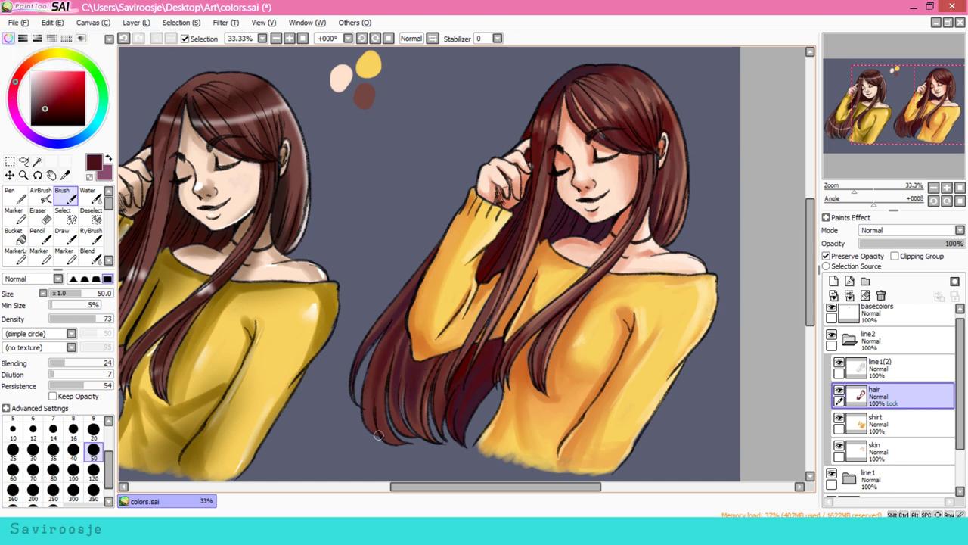
left_click(420, 362, "alt")
left_click_drag(441, 355, 439, 431)
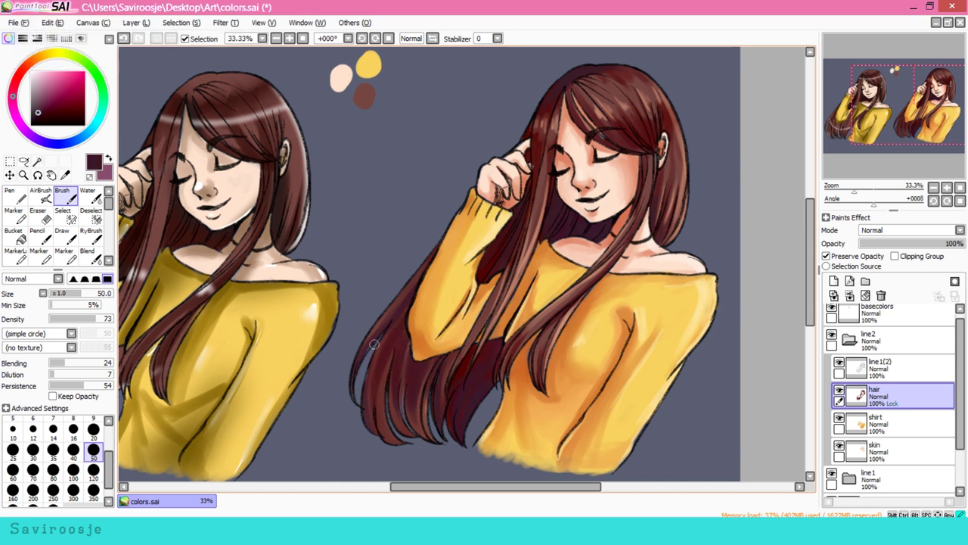
Sample light peach from the skin and highlight the long front strands with the Brush at size 20
left_click(614, 264, "alt")
key("ctrl+z")
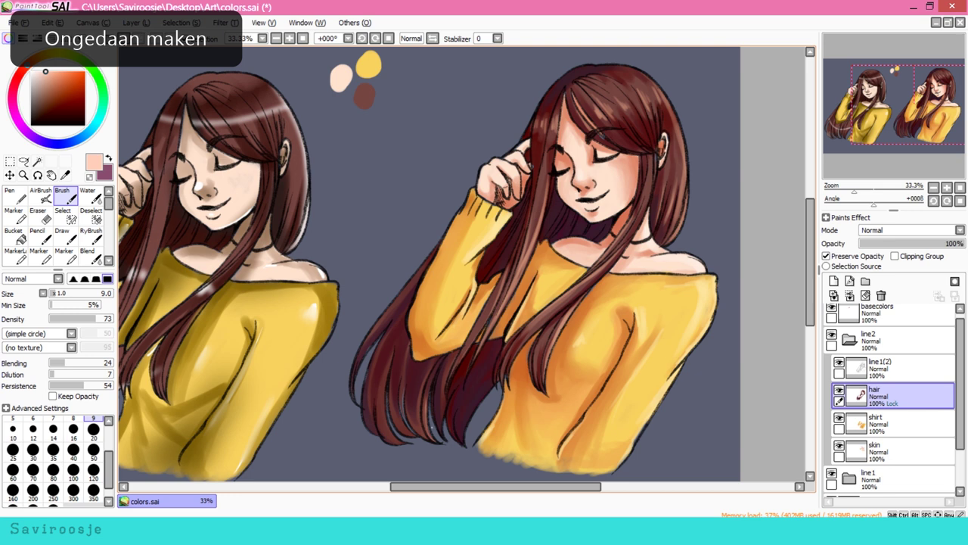
key("ctrl+z")
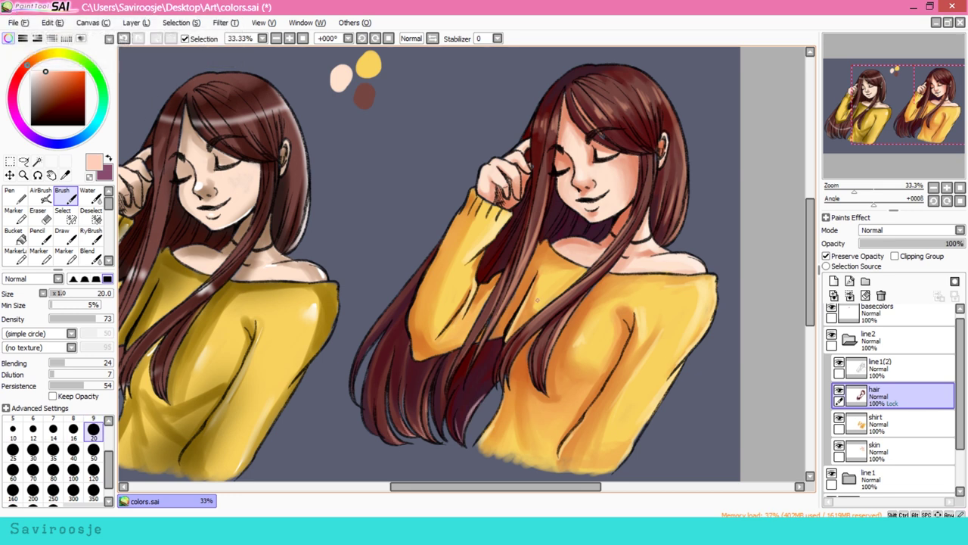
key("ctrl+z")
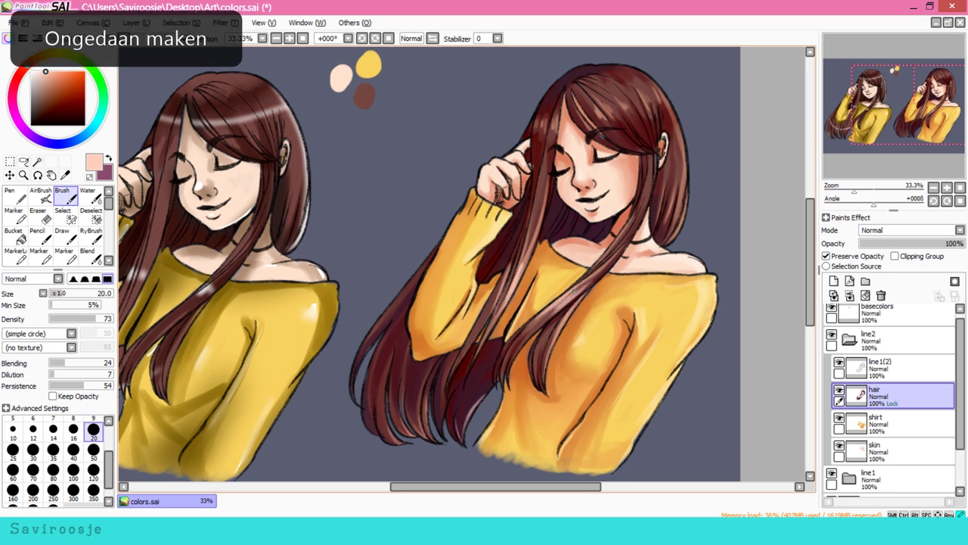
key("ctrl+z")
Paint thin light peach highlights toward the tips of the lower hair strands
left_click_drag(382, 397, 399, 445)
left_click_drag(398, 379, 410, 431)
left_click_drag(437, 386, 459, 435)
left_click_drag(469, 420, 482, 392)
Darken the hair beside the cheek and ear with a deep shade sampled from behind the neck
left_click(522, 342, "alt")
key("ctrl+z")
left_click(593, 236, "alt")
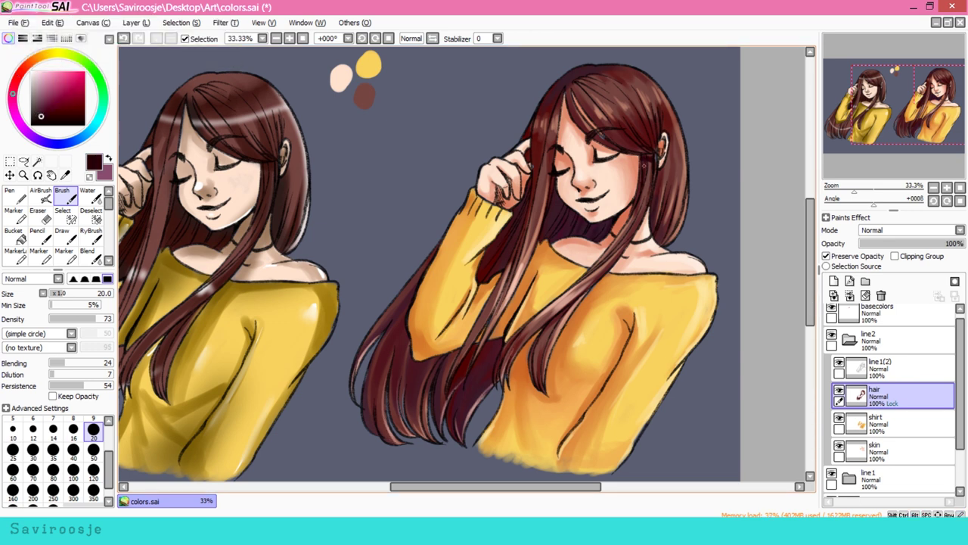
key("ctrl+z")
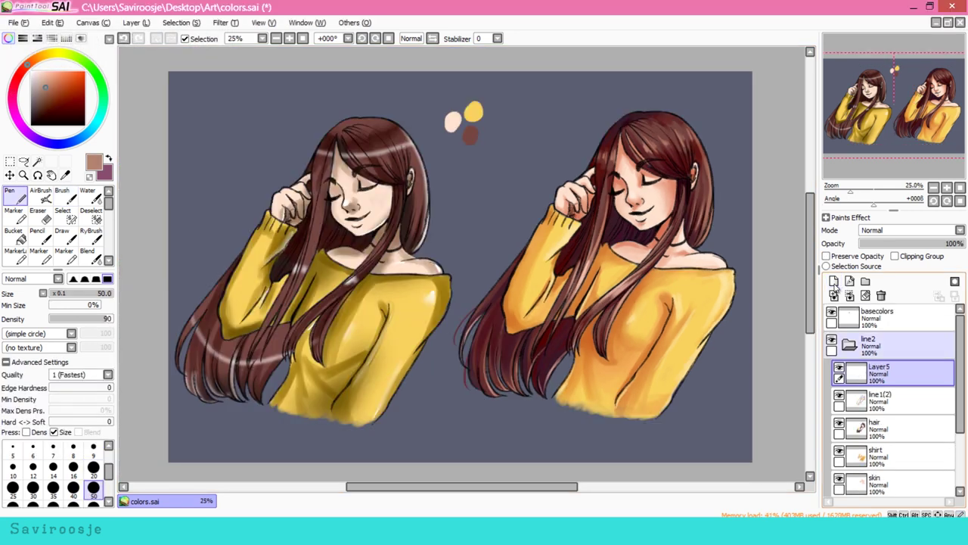
Set the new layer above line1(2) to Screen mode and airbrush pale yellow light onto the right girl's back hair at size 300
key("v")
left_click(911, 230)
left_click(885, 255)
left_click(459, 106, "alt")
key("ctrl+z")
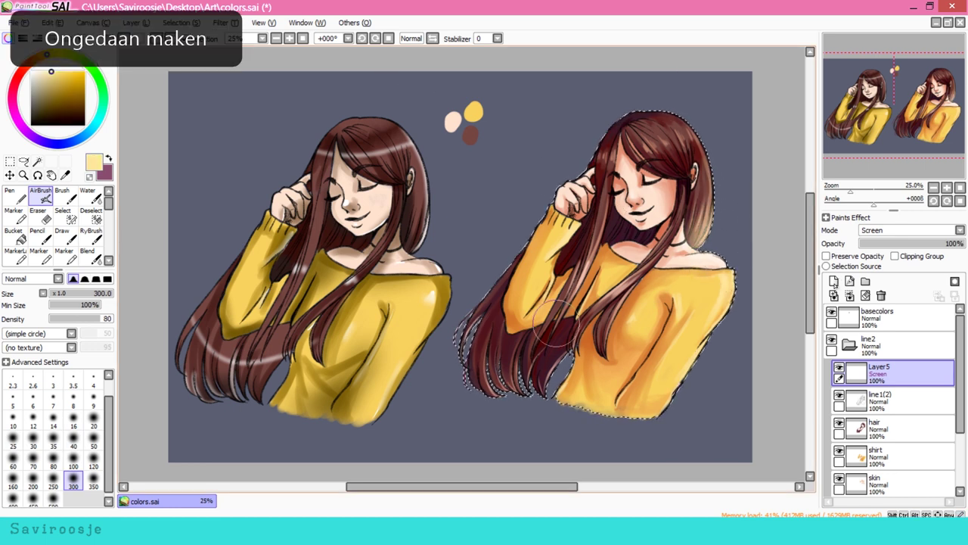
Airbrush a dark blue glow over the lower ends of the right girl's hair on the Screen layer
left_click(556, 322, "alt")
key("ctrl+z")
key("ctrl+z")
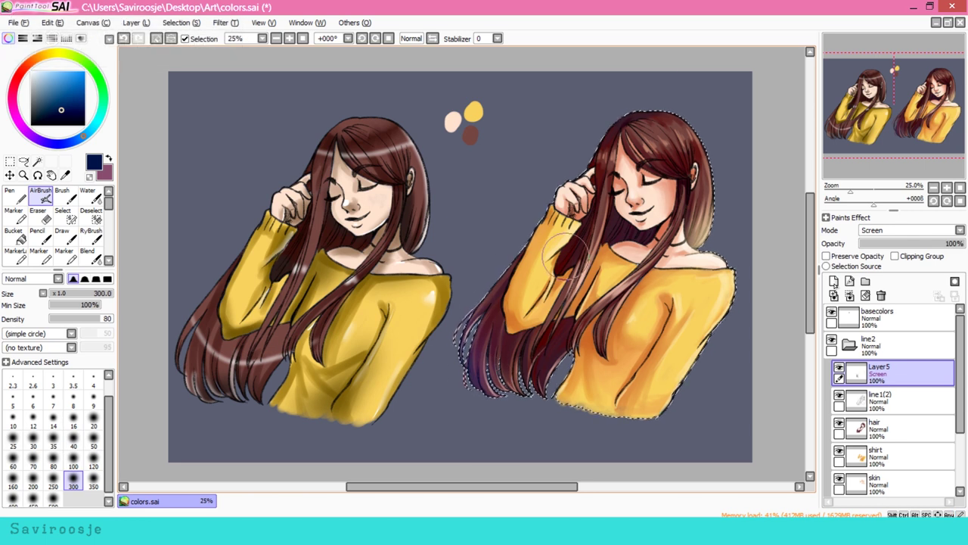
Try airbrushing pale yellow and orange light over the right girl's hair and chest
left_click(710, 181, "alt")
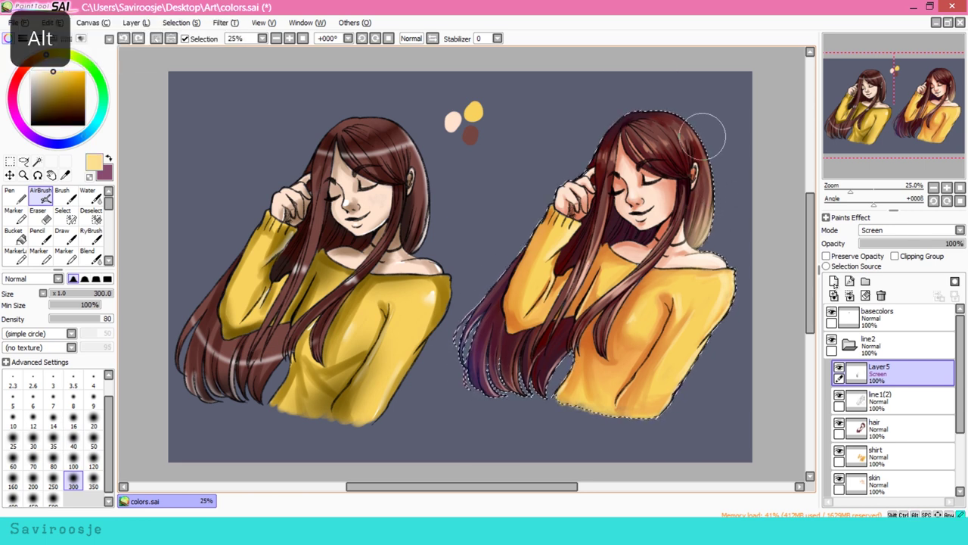
key("ctrl+z")
key("ctrl+z")
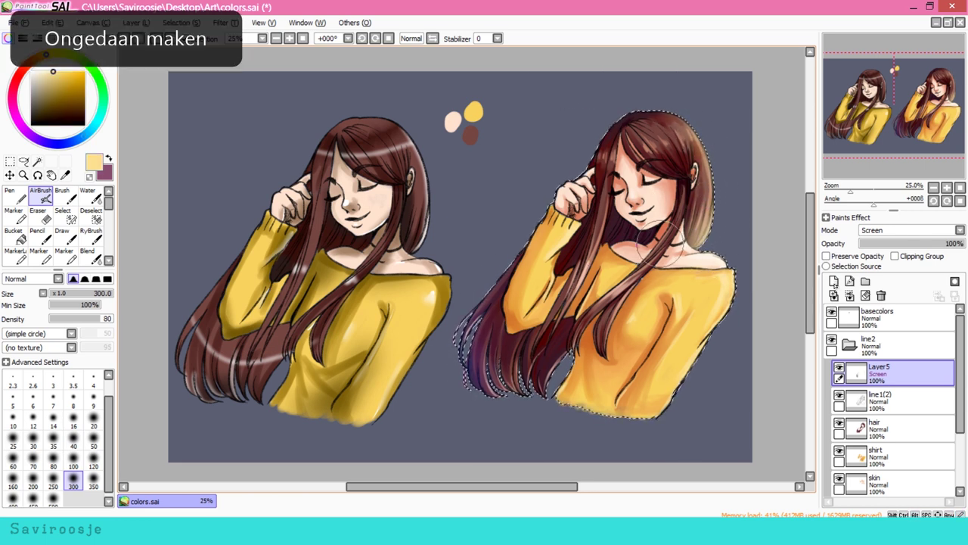
left_click(719, 129, "alt")
left_click(620, 281, "alt")
key("ctrl+z")
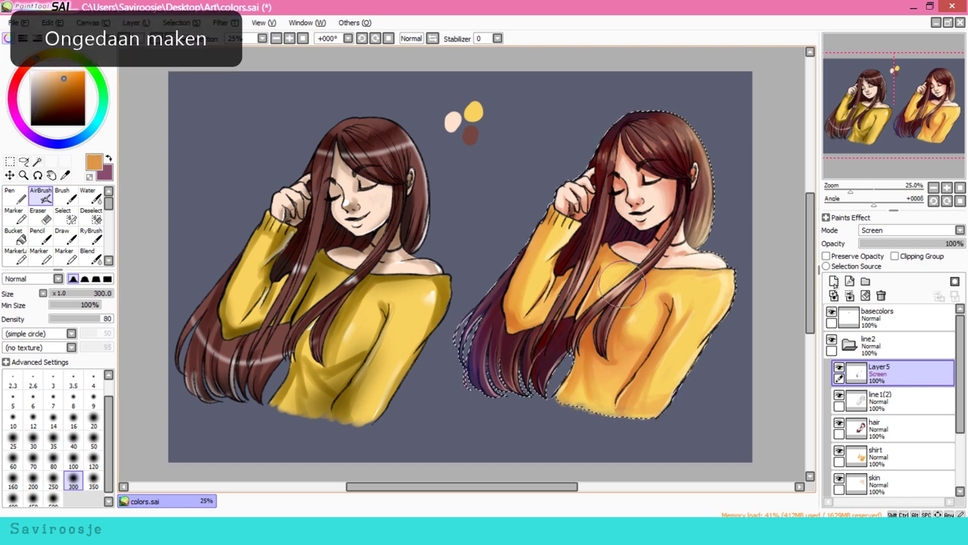
Sample a light peach near the neckline and reduce the AirBrush to size 120
left_click(635, 272, "alt")
key("ctrl+z")
key("bracketleft")
key("bracketleft")
key("bracketleft")
key("bracketleft")
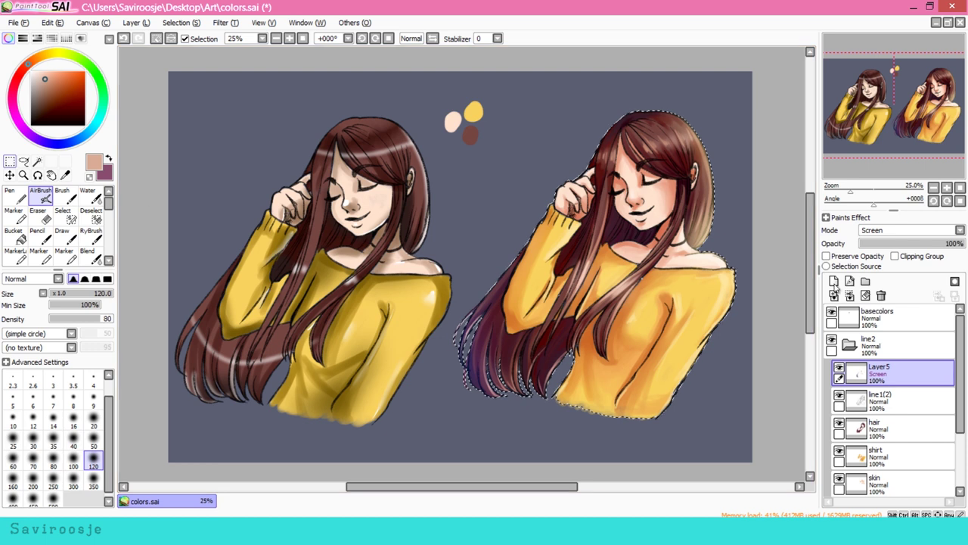
Deselect, preserve the line1(2) layer's opacity and airbrush the sweater's outlines orange-brown
key("ctrl+d")
left_click(893, 399)
left_click(827, 256)
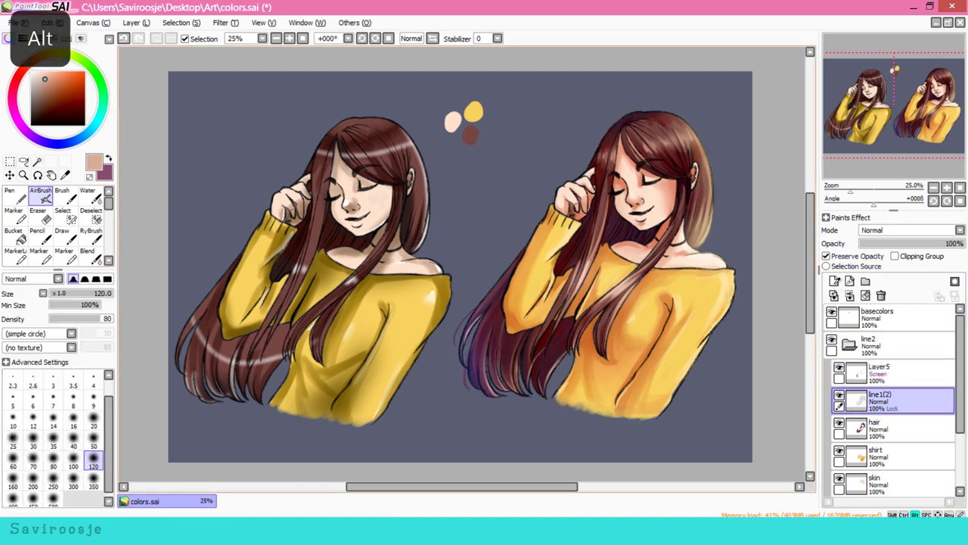
left_click(605, 227, "alt")
mouse_move(671, 308)
left_mouse_down()
mouse_move(631, 379)
mouse_move(709, 344)
mouse_move(703, 279)
mouse_move(579, 304)
left_mouse_up()
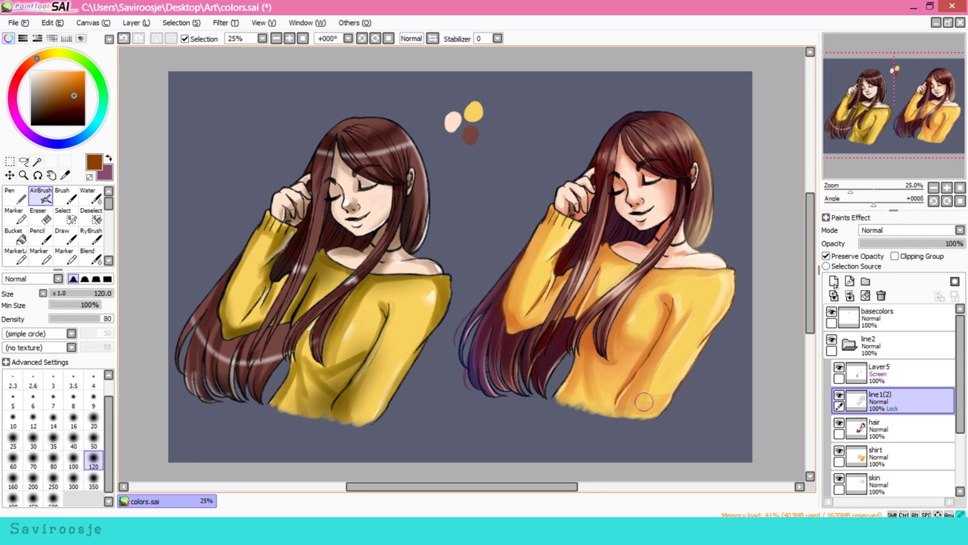
Recolor the outlines of the right girl's face and hand with dark red
left_click(636, 200, "alt")
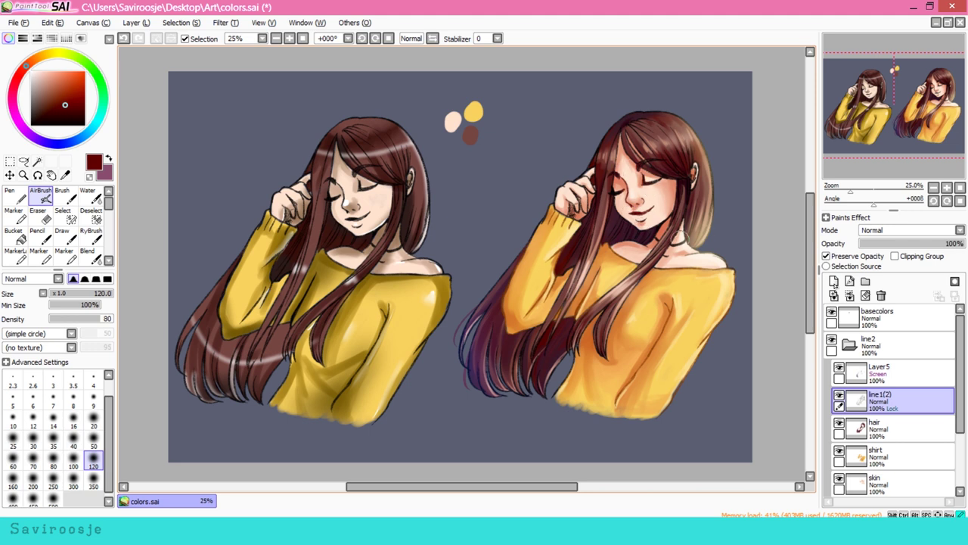
key("ctrl+z")
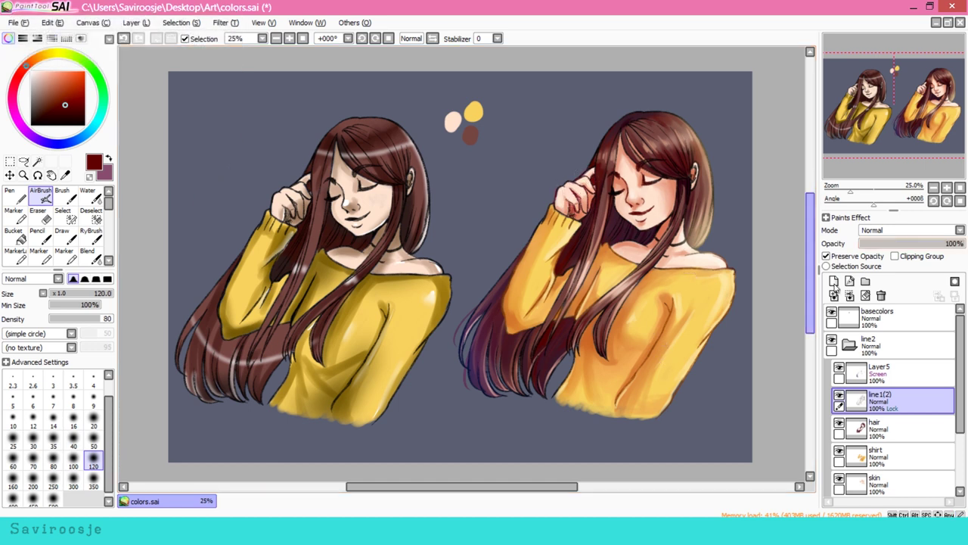
key("ctrl")
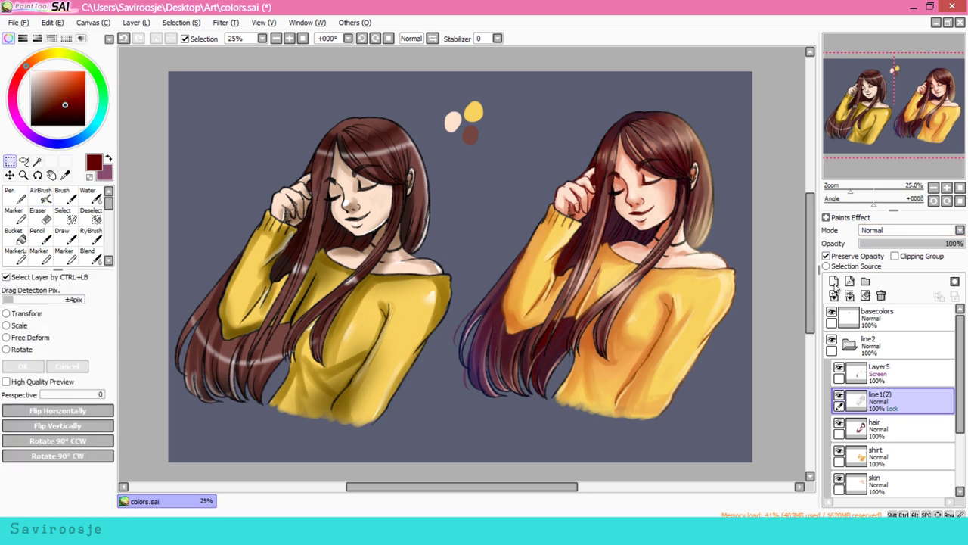